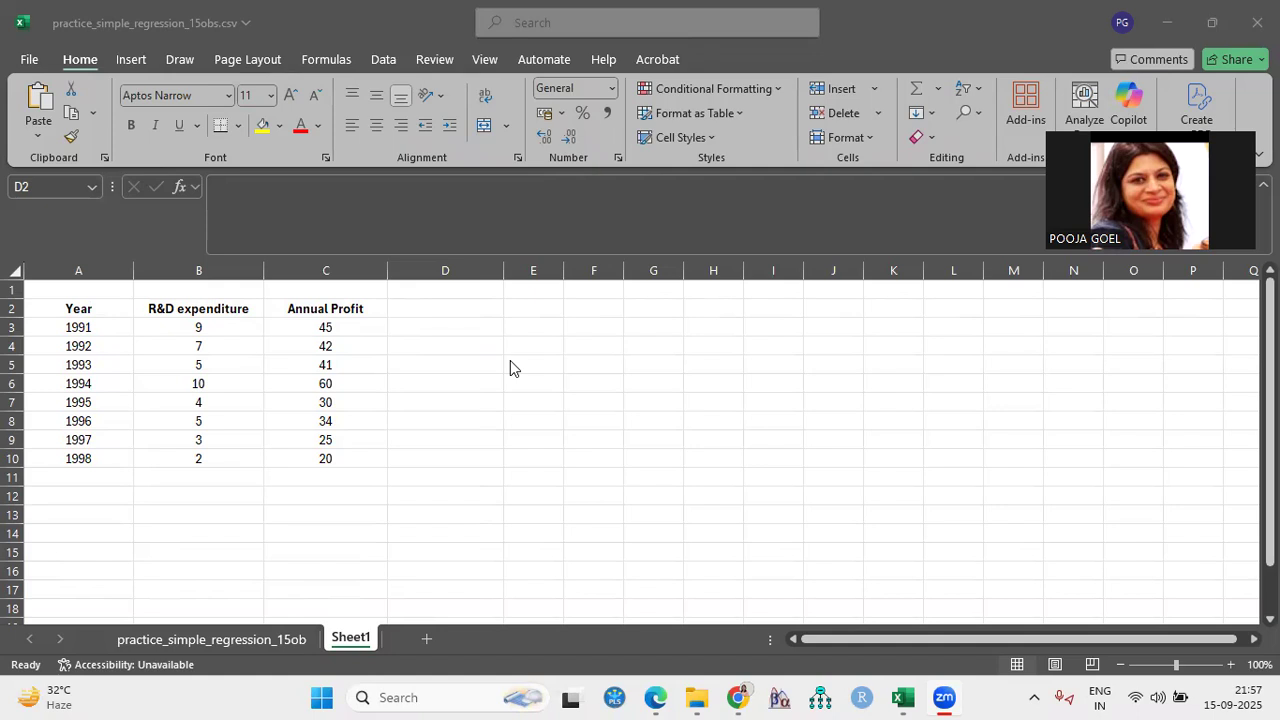
- Append (X) to the R&D expenditure heading in B2 and (Y) to the Annual Profit heading in C2
{"action": "left_click", "coordinate": [866, 640]}
{"action": "left_click_drag", "start_coordinate": [928, 639], "coordinate": [935, 639]}
{"action": "left_click", "coordinate": [760, 400]}
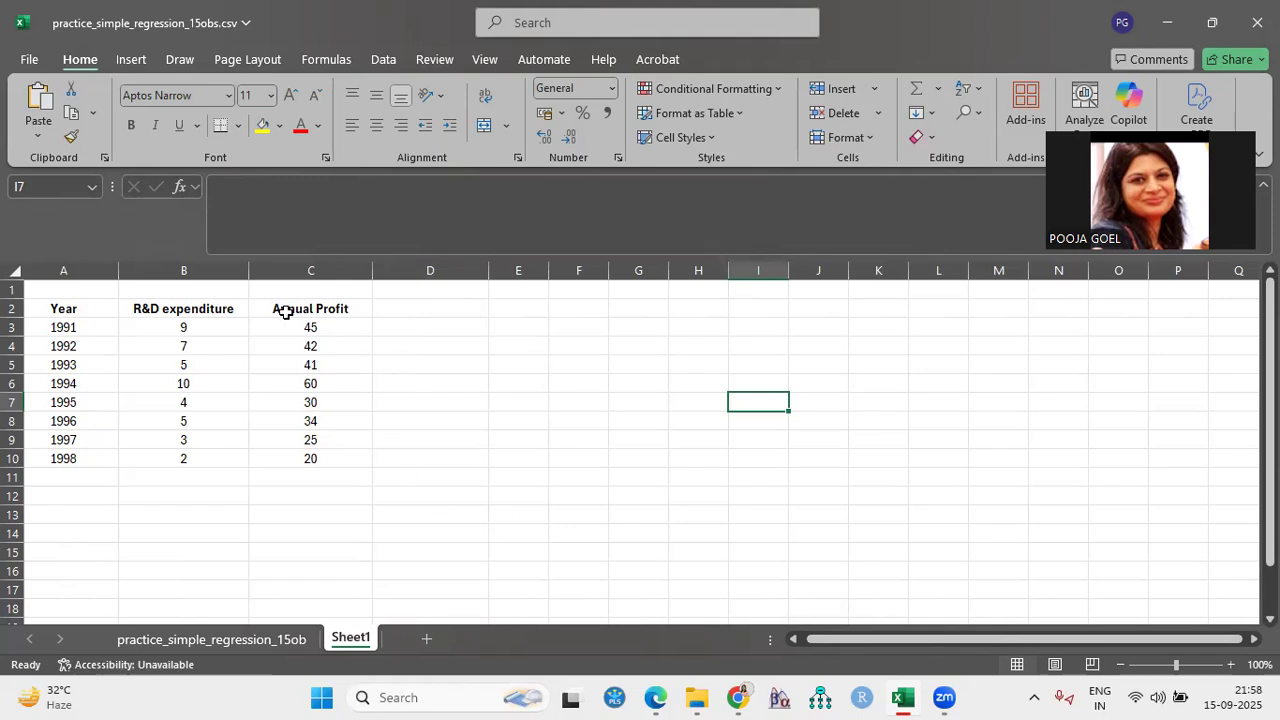
{"action": "double_click", "coordinate": [236, 308]}
{"action": "type", "text": "(X)"}
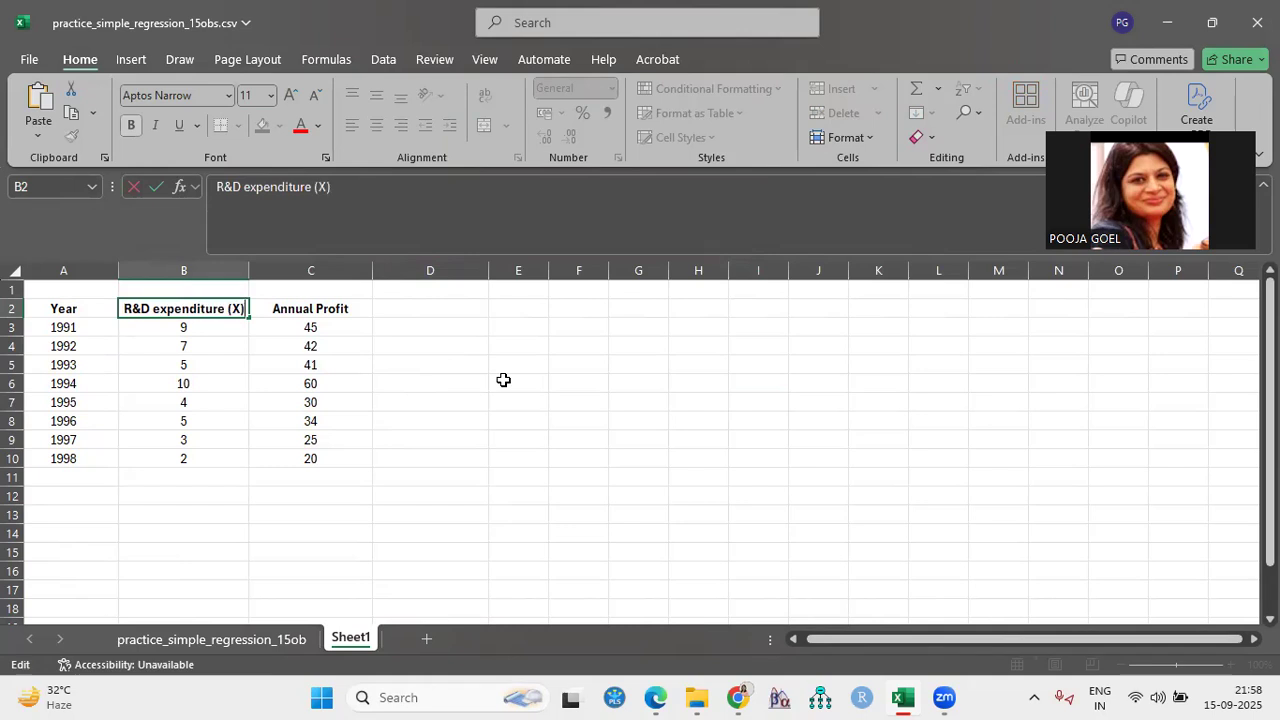
{"action": "double_click", "coordinate": [367, 306]}
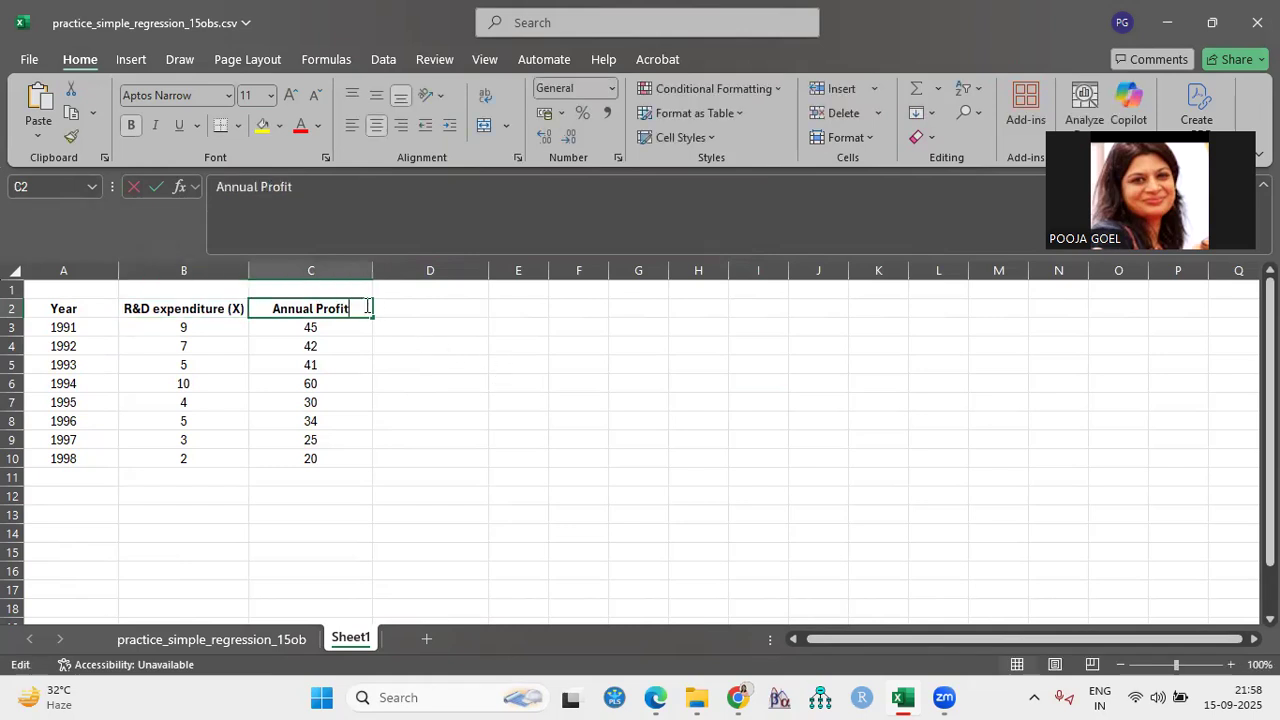
{"action": "type", "text": "(Y)"}
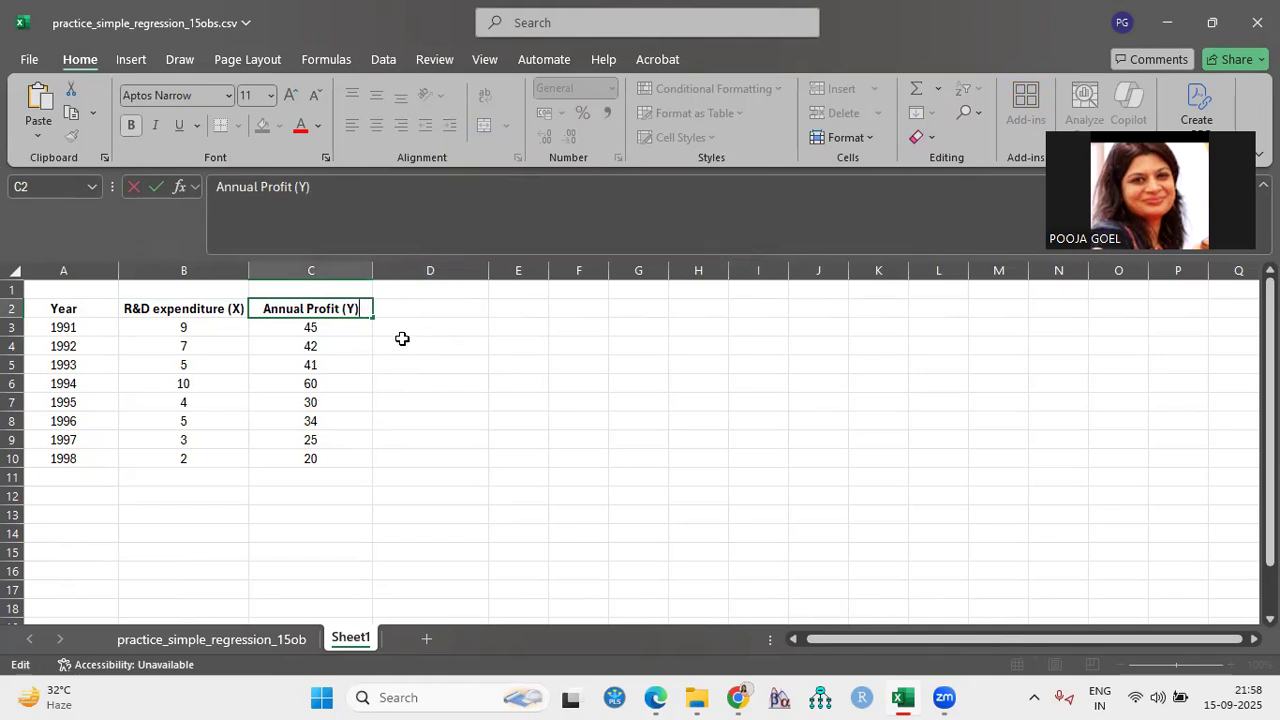
{"action": "left_click", "coordinate": [480, 345]}
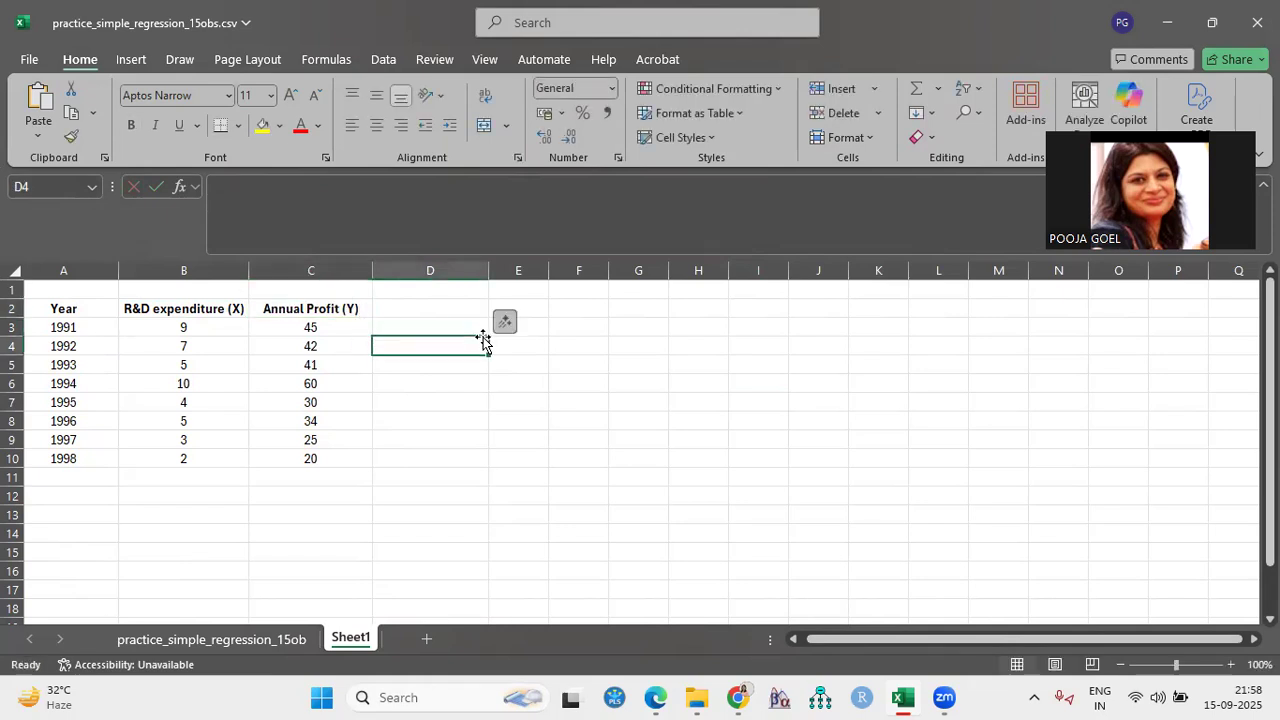
- Select the R&D expenditure and Annual Profit data in B2:C10 and open the Regression tool from the data analysis tools
{"action": "left_click_drag", "start_coordinate": [190, 307], "coordinate": [300, 462]}
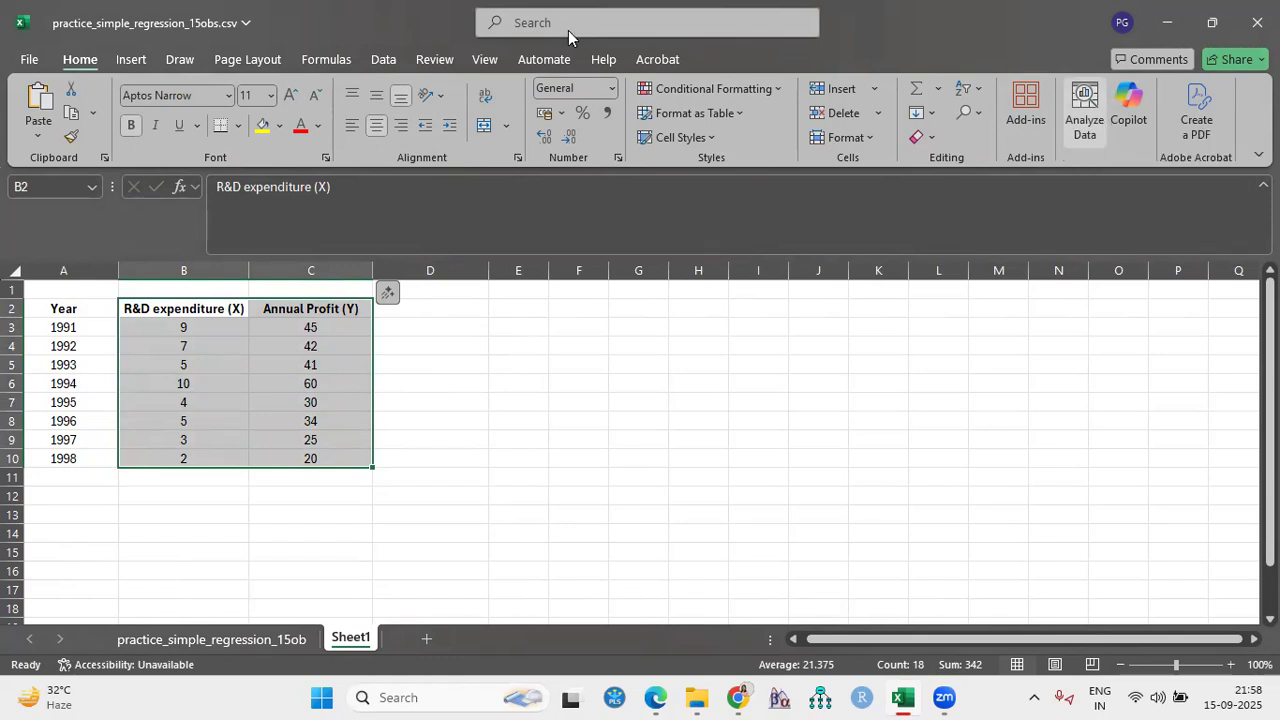
{"action": "left_click", "coordinate": [1085, 133]}
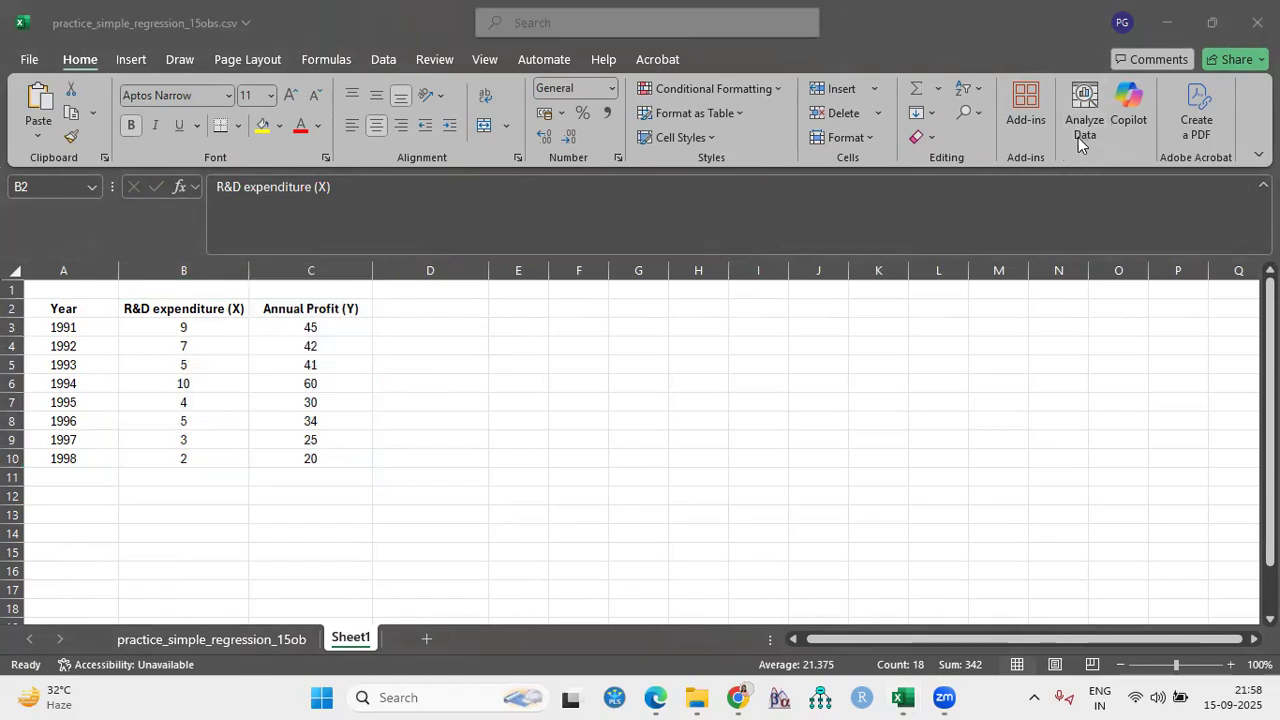
{"action": "left_click", "coordinate": [385, 60]}
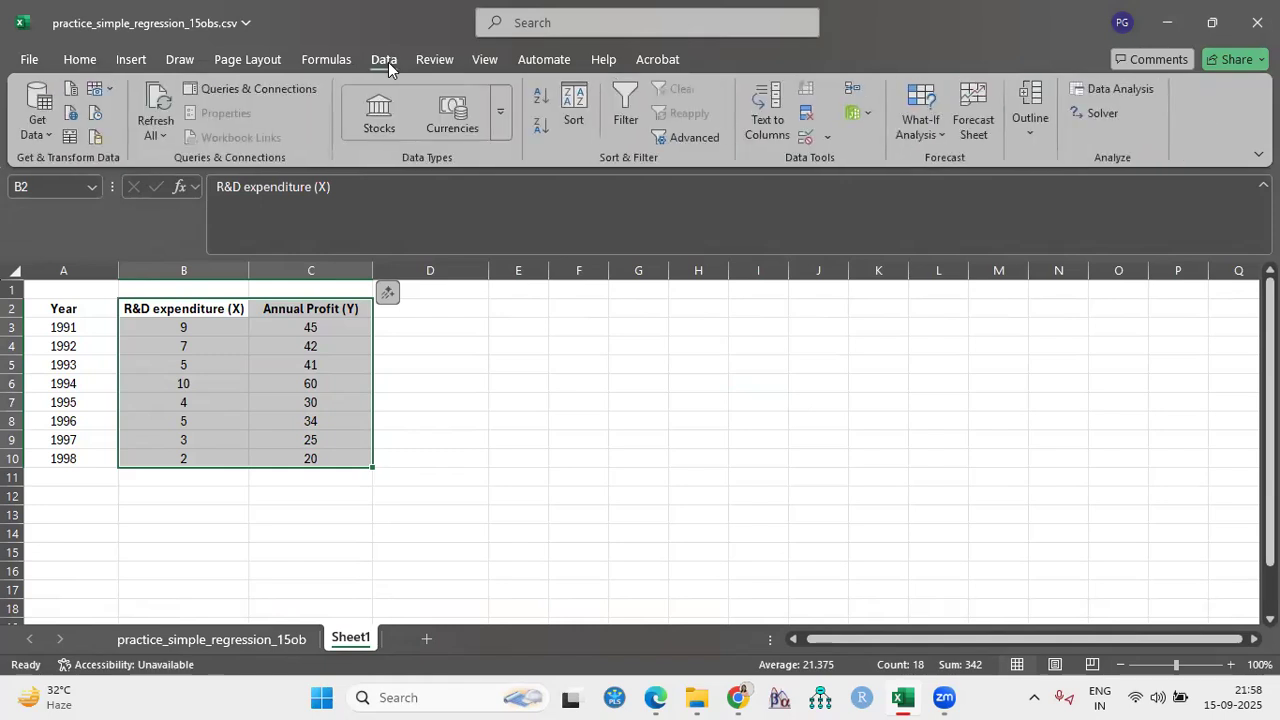
{"action": "left_click", "coordinate": [1126, 94]}
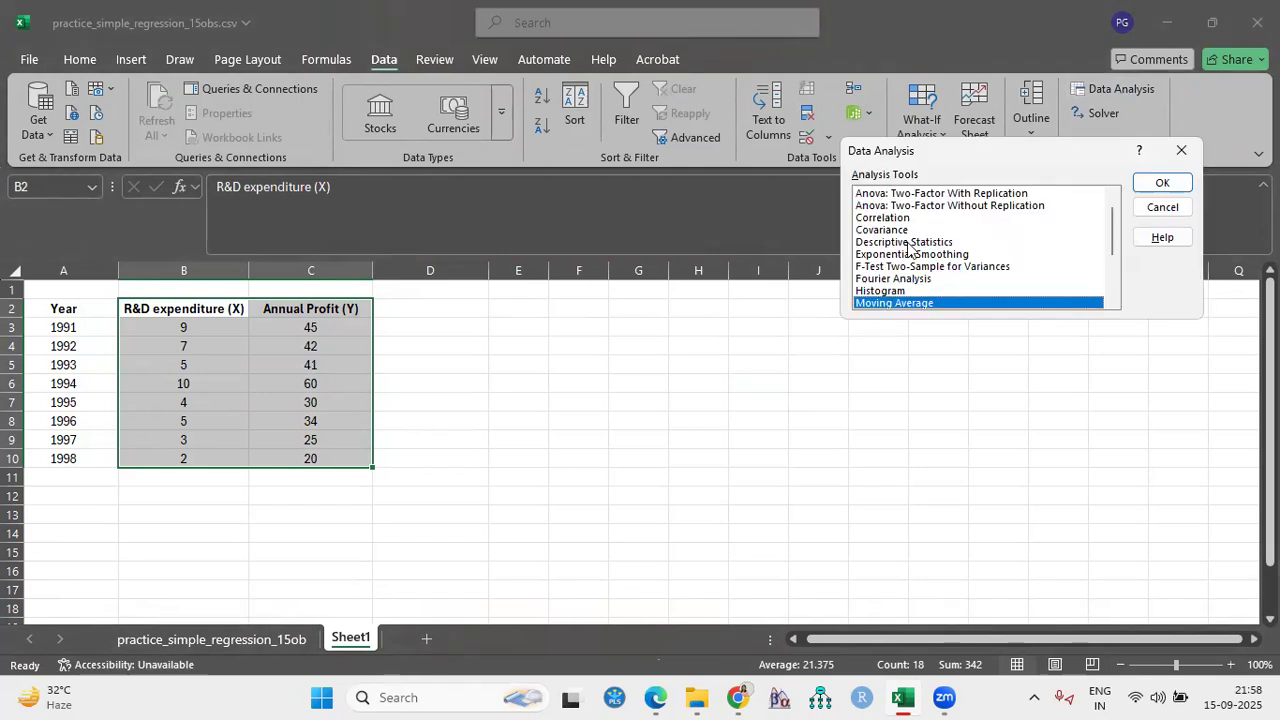
{"action": "scroll", "coordinate": [943, 284], "scroll_direction": "up", "scroll_amount": 1}
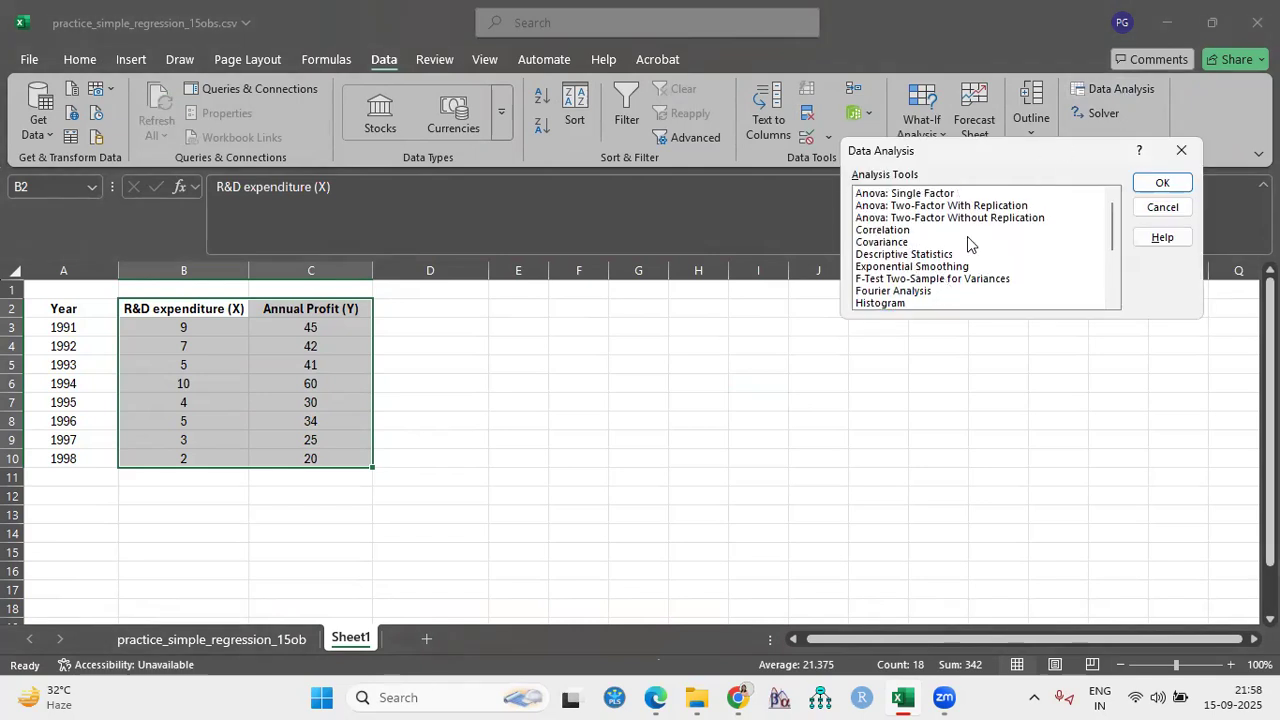
{"action": "scroll", "coordinate": [950, 278], "scroll_direction": "down", "scroll_amount": 1}
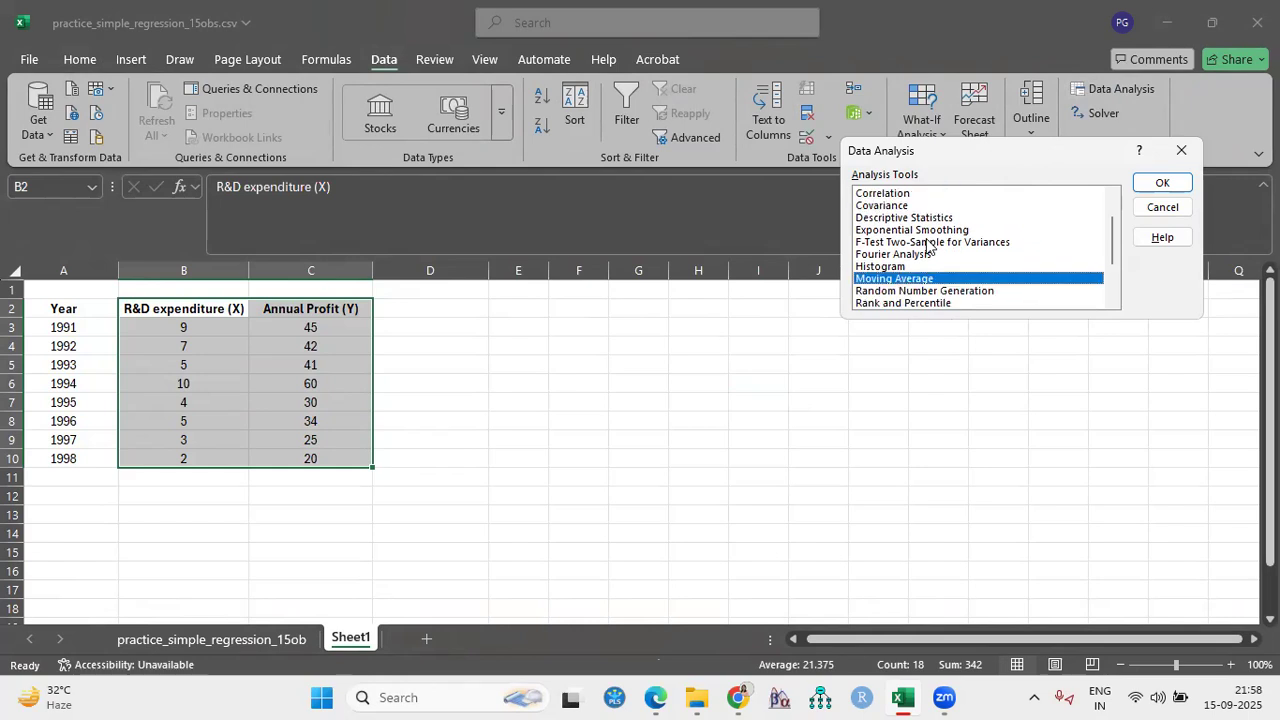
{"action": "scroll", "coordinate": [930, 300], "scroll_direction": "down", "scroll_amount": 1}
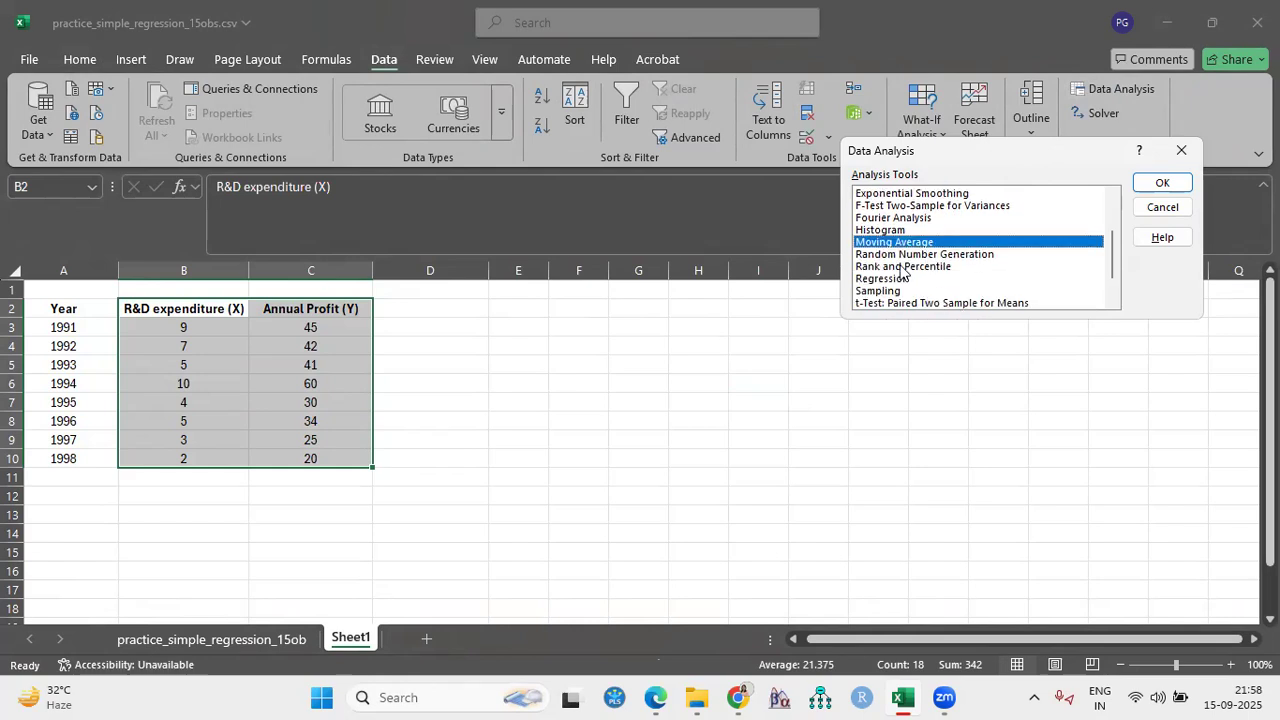
{"action": "left_click", "coordinate": [870, 280]}
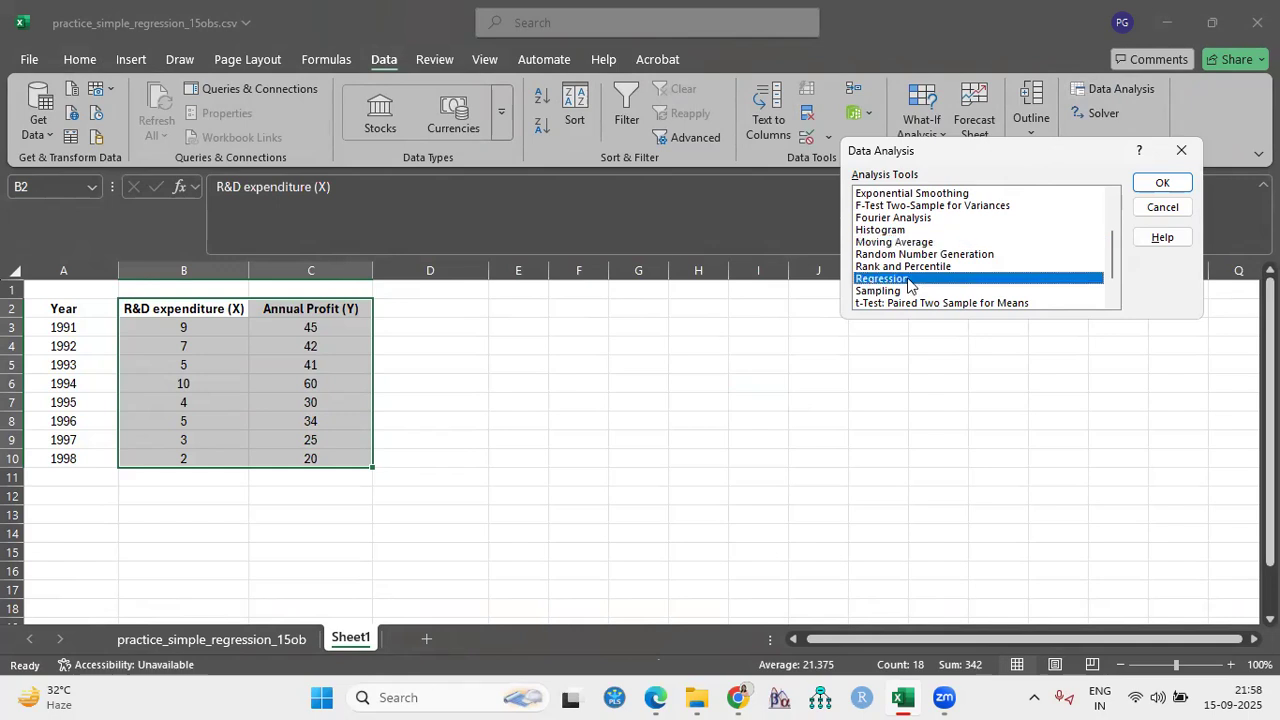
{"action": "left_click", "coordinate": [1160, 186]}
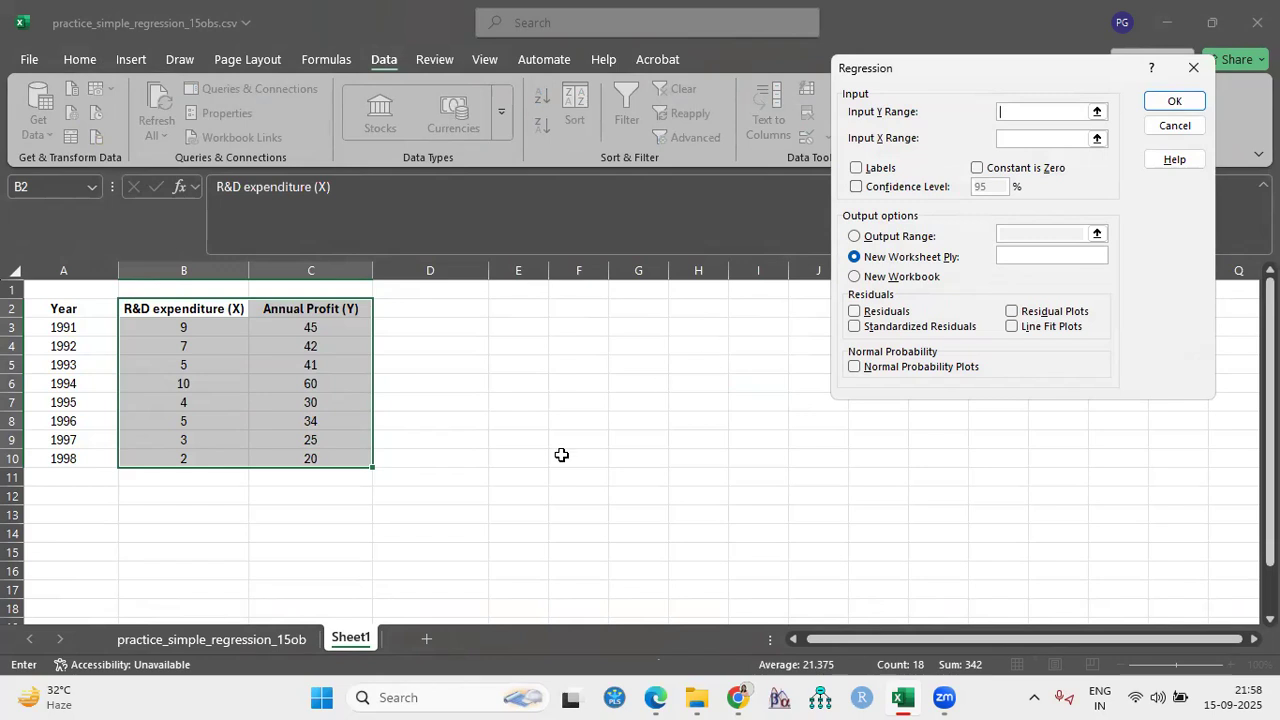
- Set the regression's Y range to $C$2:$C$10 and X range to $B$2:$B$10, with Labels enabled
{"action": "left_click", "coordinate": [515, 398]}
{"action": "left_click", "coordinate": [1037, 107]}
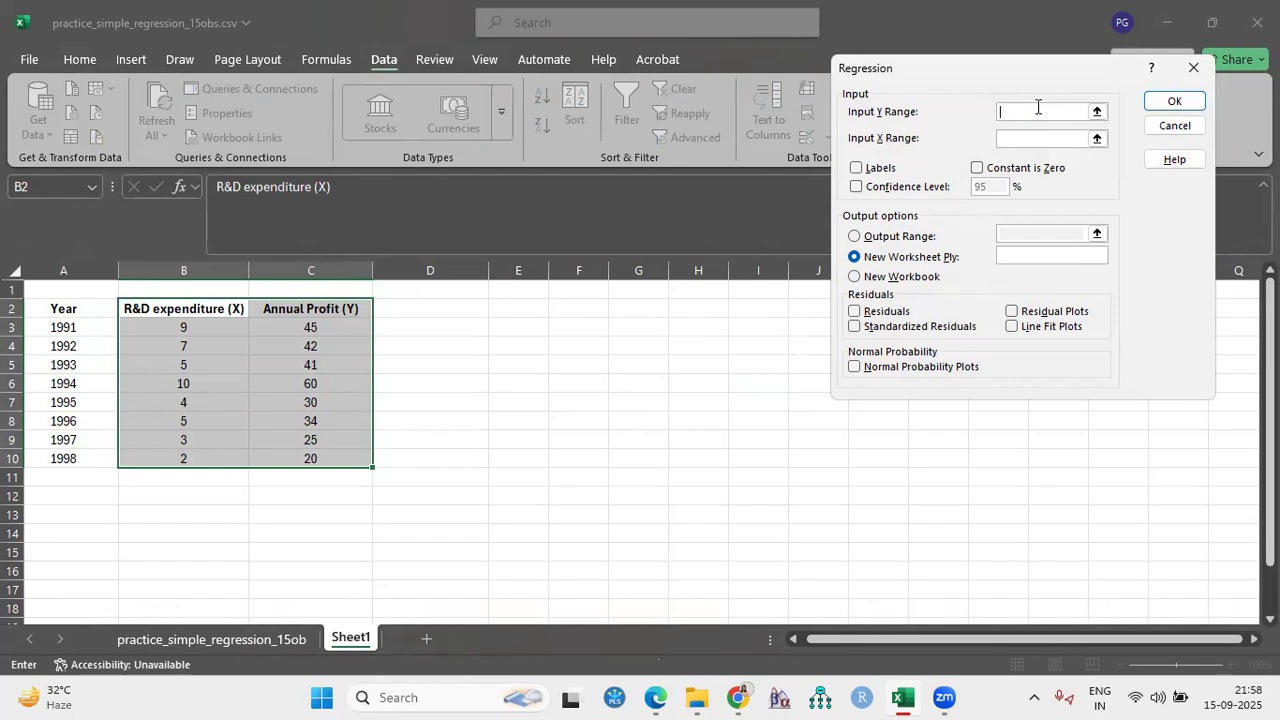
{"action": "left_click_drag", "start_coordinate": [280, 310], "coordinate": [289, 460]}
{"action": "left_click", "coordinate": [1021, 138]}
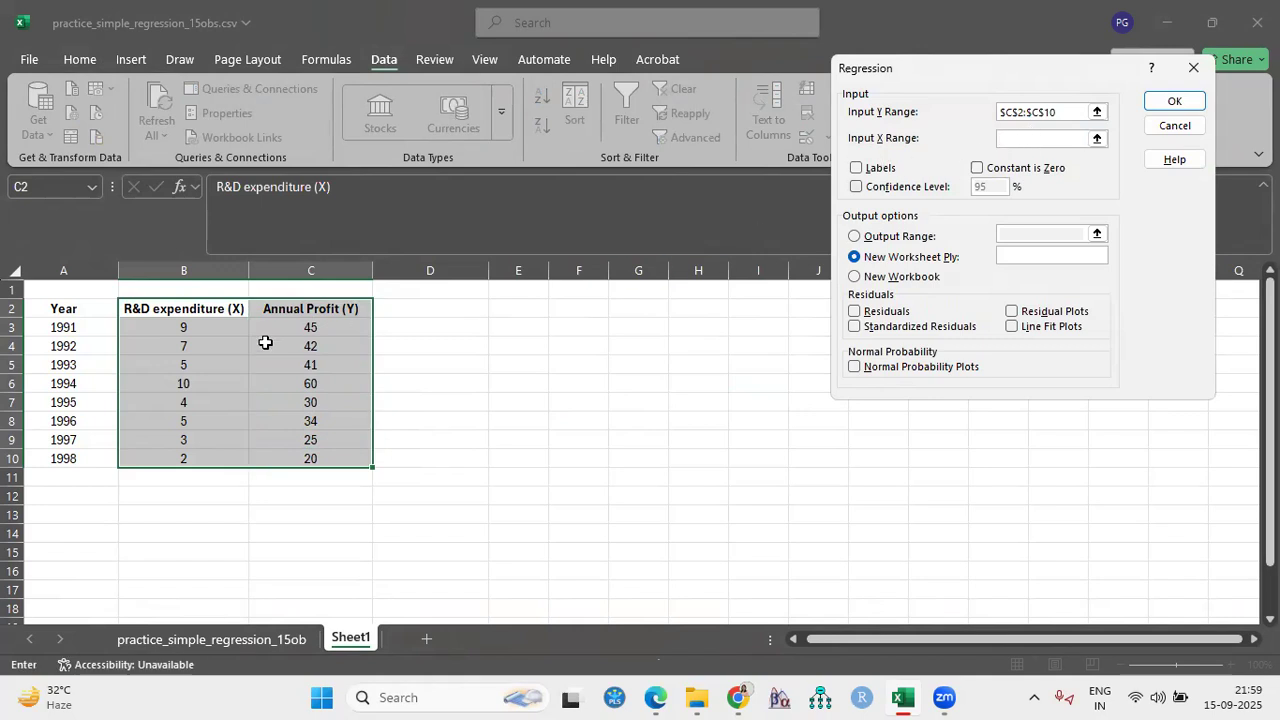
{"action": "left_click_drag", "start_coordinate": [203, 308], "coordinate": [191, 457]}
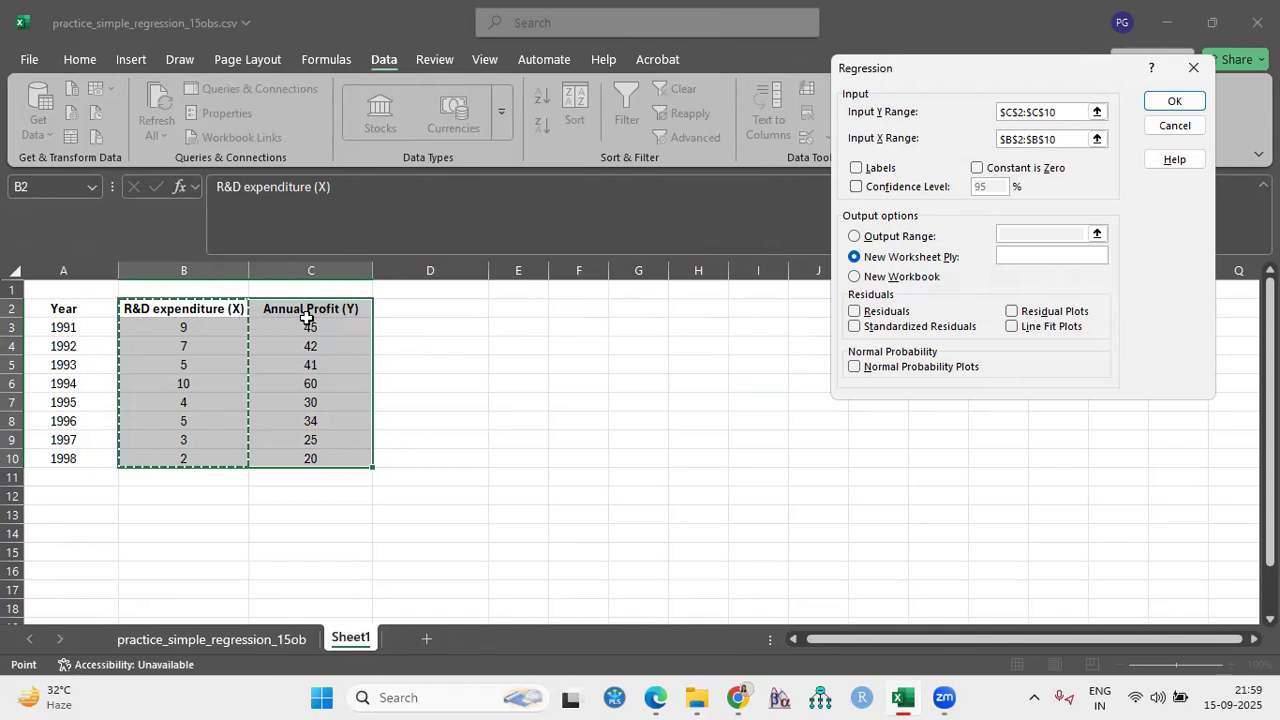
{"action": "left_click", "coordinate": [857, 169]}
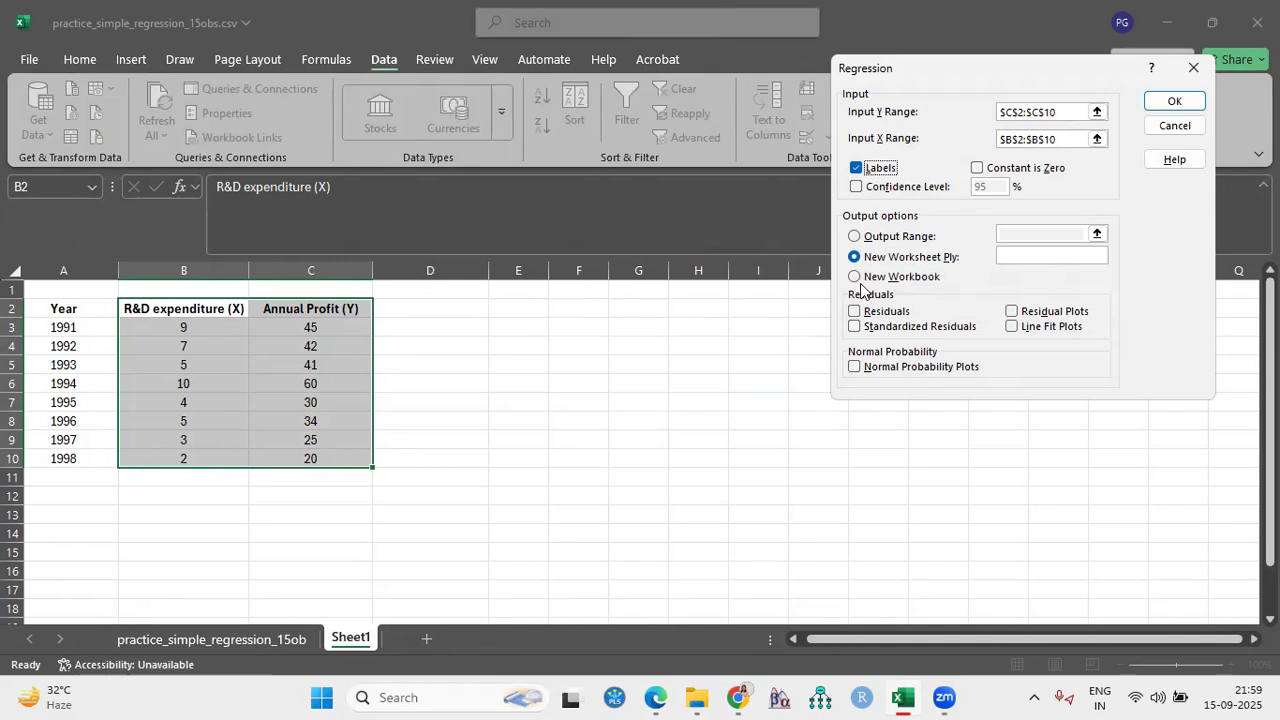
- Set the regression's output range to cell $I$8 on the current sheet and run the analysis
{"action": "left_click", "coordinate": [855, 237]}
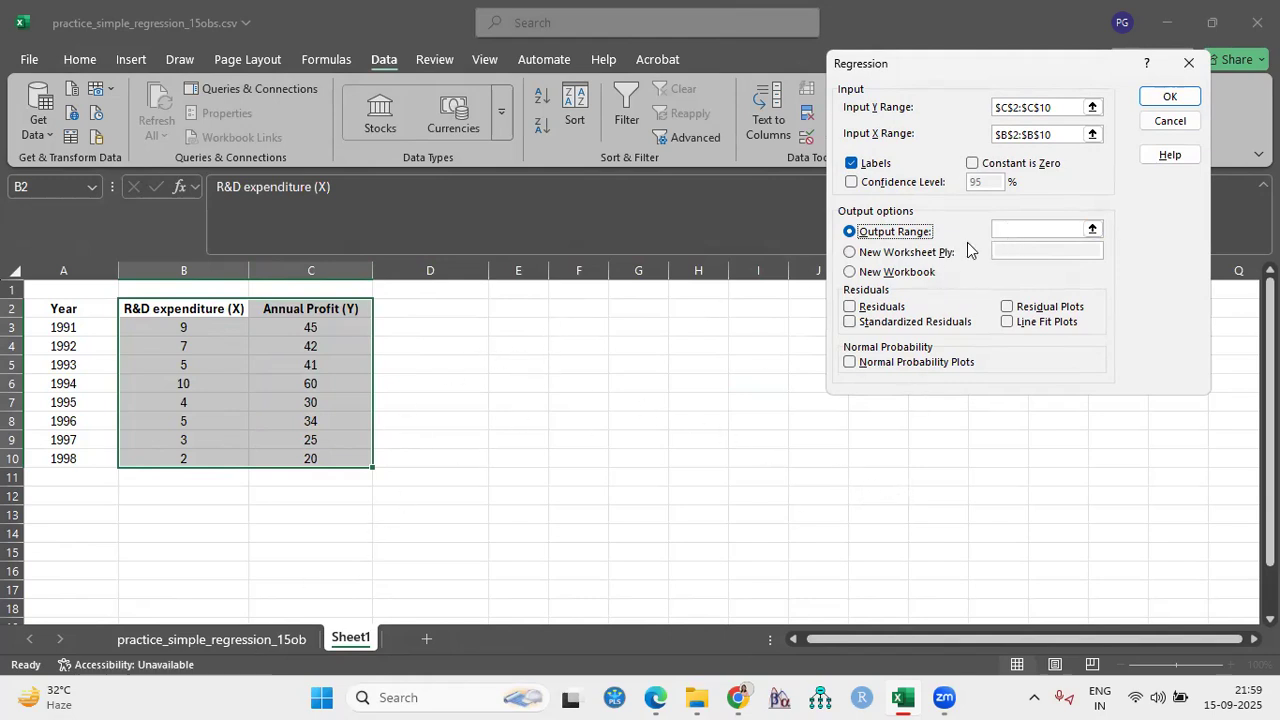
{"action": "left_click", "coordinate": [1020, 229]}
{"action": "left_click", "coordinate": [877, 495]}
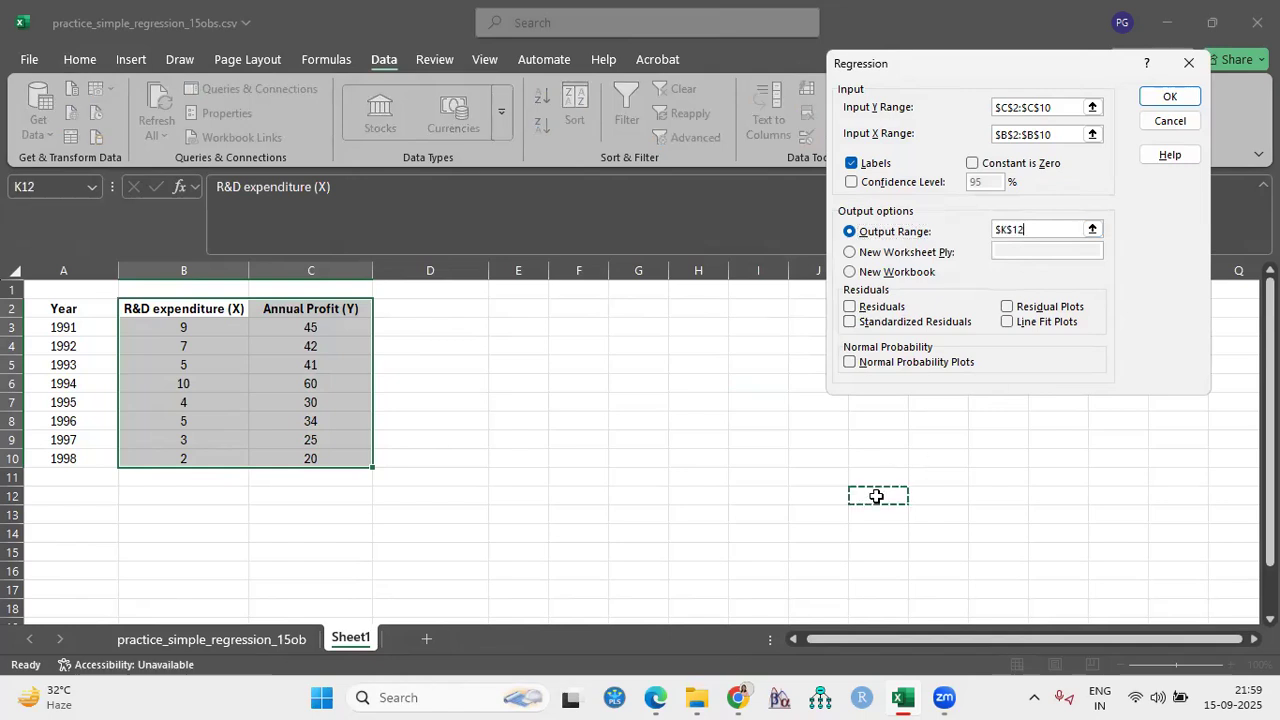
{"action": "left_click", "coordinate": [692, 404]}
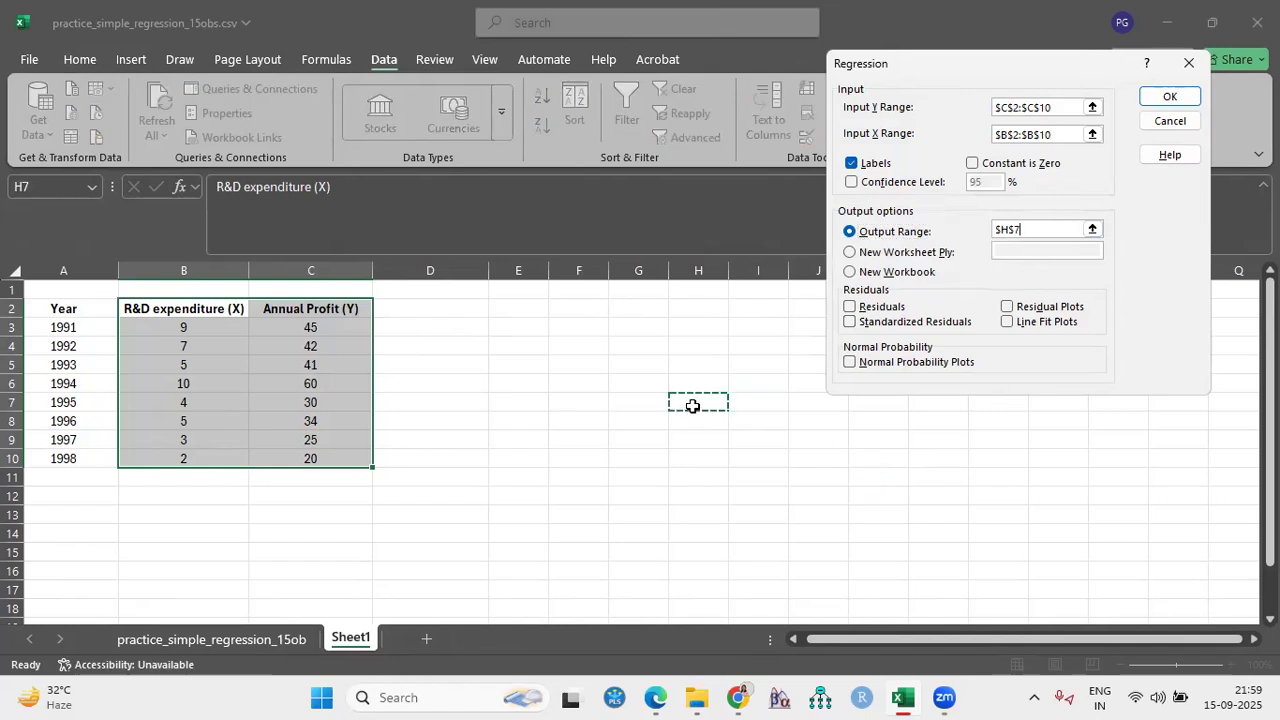
{"action": "left_click", "coordinate": [755, 421]}
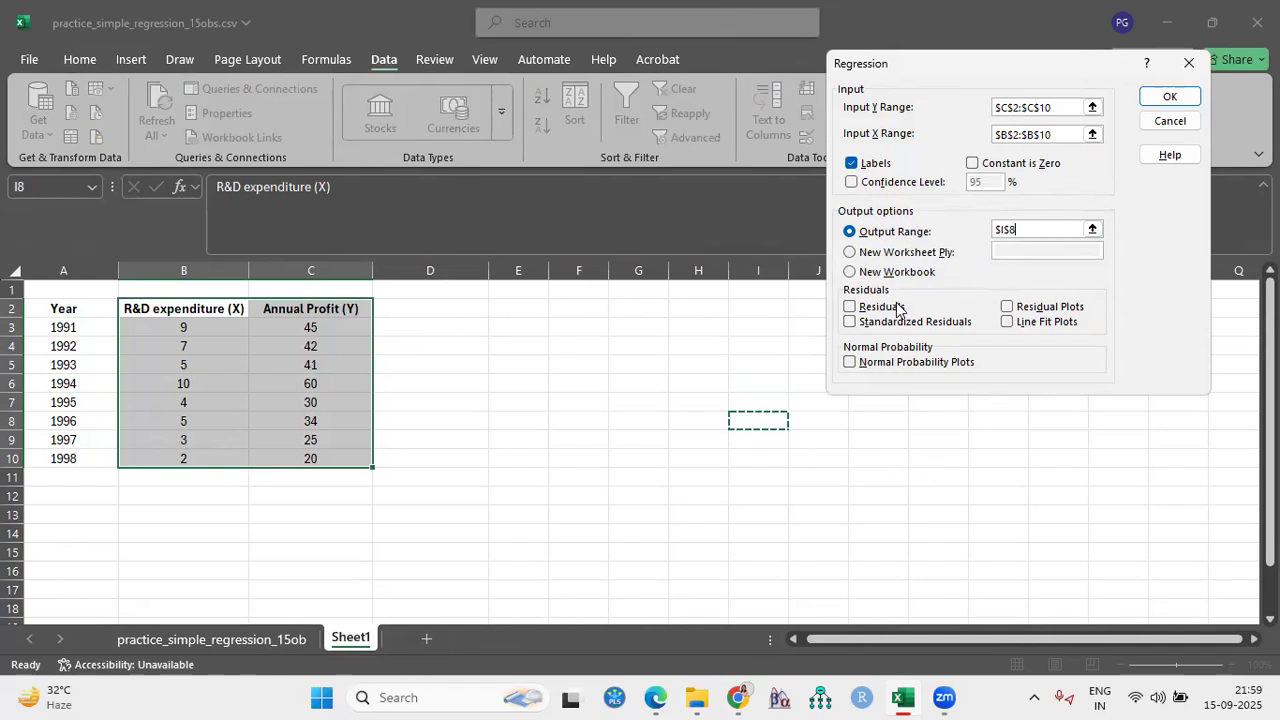
{"action": "left_click", "coordinate": [1180, 100]}
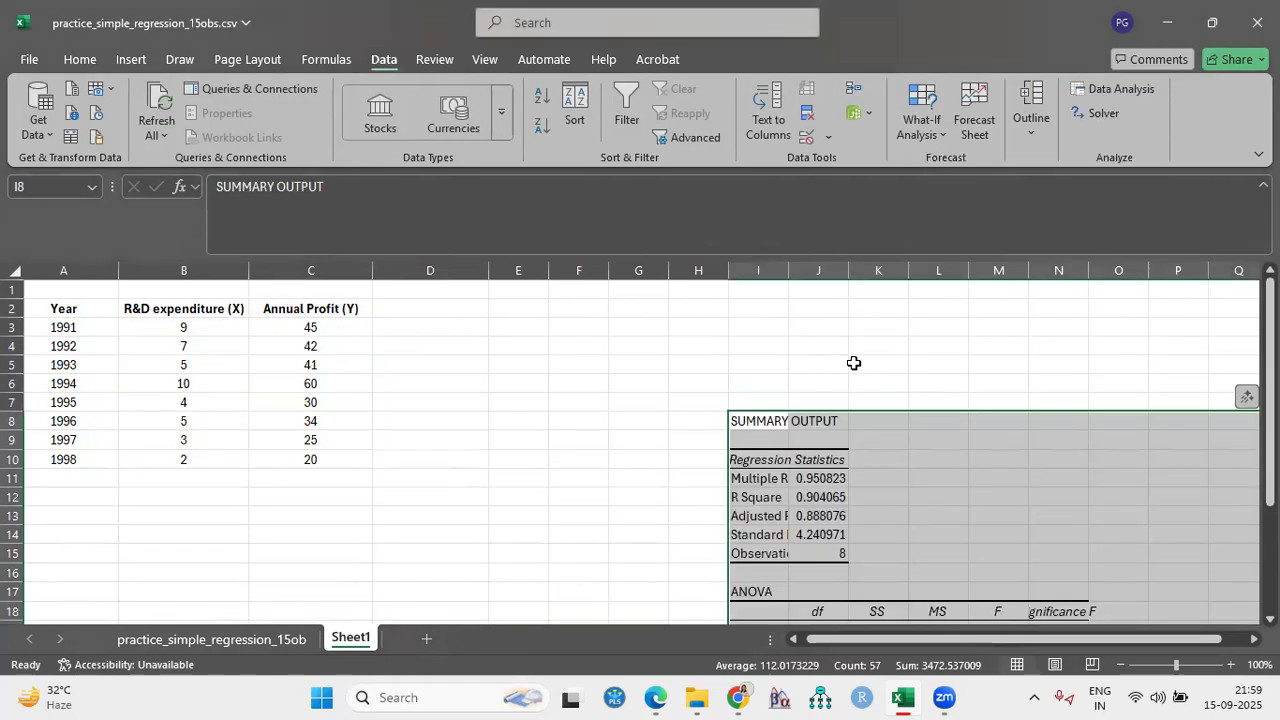
- Fit the widths of columns I and J to the regression summary's row labels and values
{"action": "left_click_drag", "start_coordinate": [1216, 639], "coordinate": [1243, 640]}
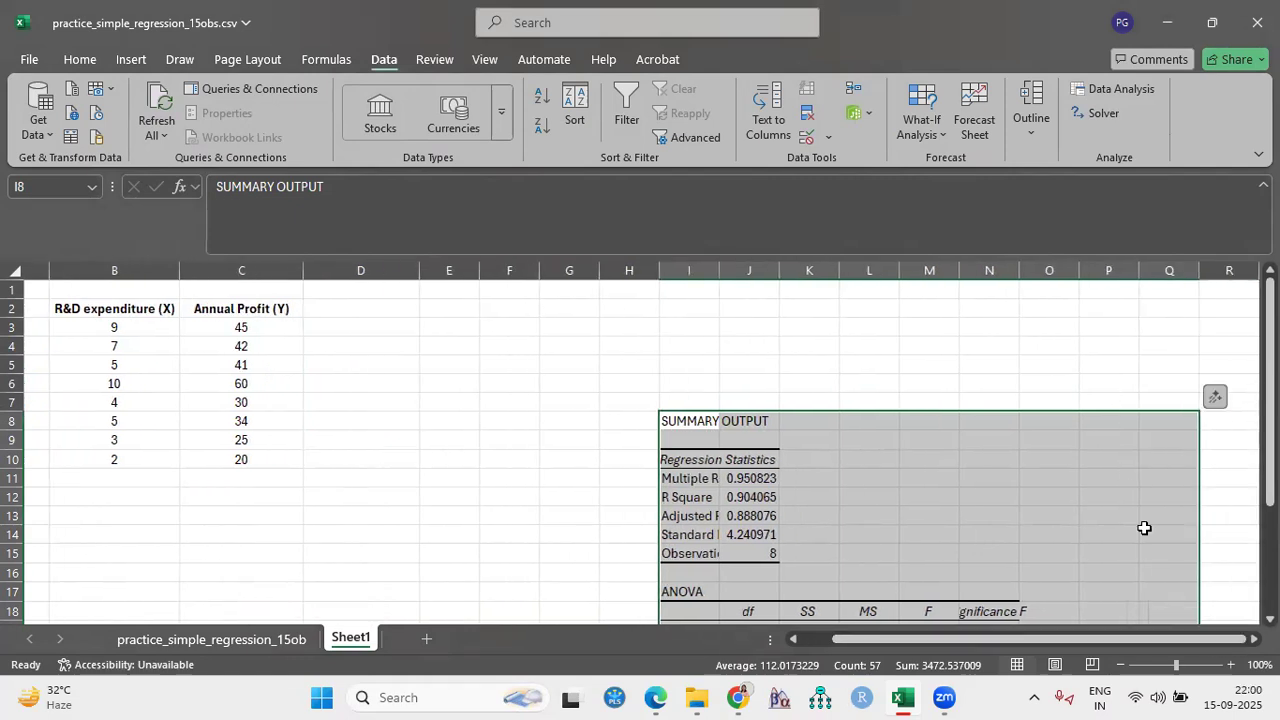
{"action": "scroll", "coordinate": [1131, 490], "scroll_direction": "down", "scroll_amount": 5}
{"action": "scroll", "coordinate": [1131, 490], "scroll_direction": "up", "scroll_amount": 4}
{"action": "left_click_drag", "start_coordinate": [832, 283], "coordinate": [832, 283]}
{"action": "double_click", "coordinate": [832, 283]}
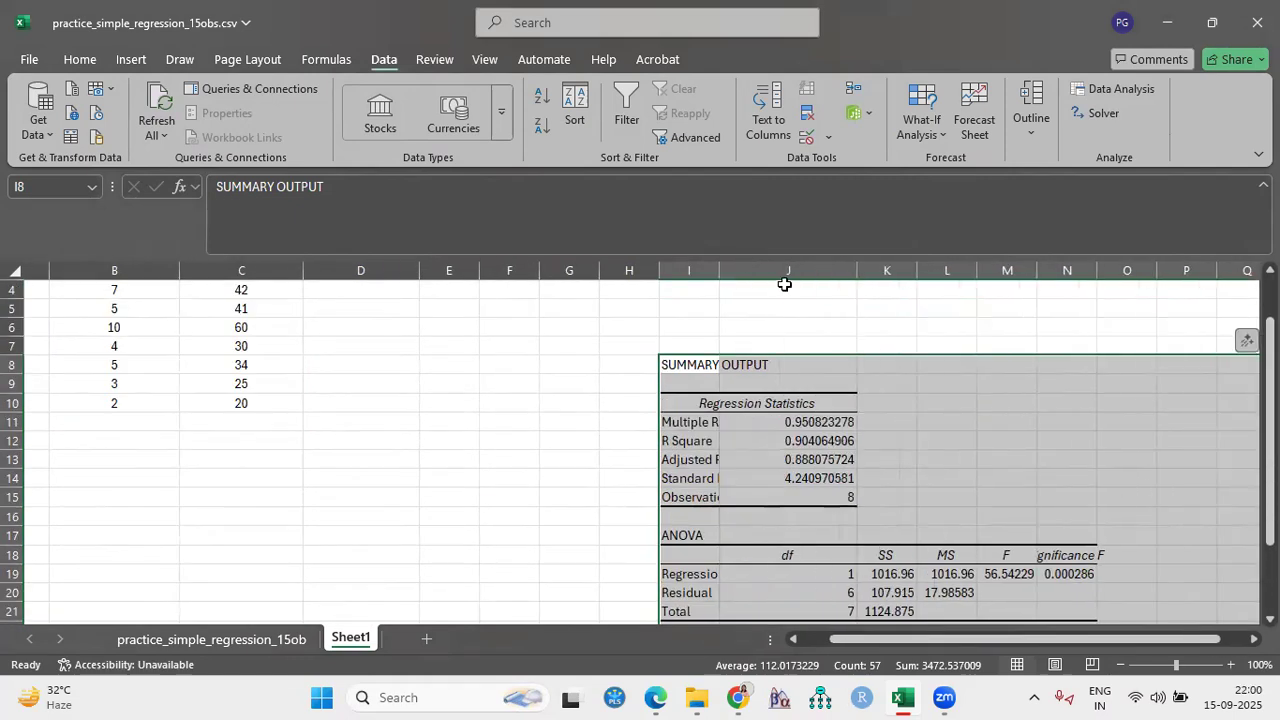
{"action": "double_click", "coordinate": [718, 270]}
- Widen the regression output columns K, M, N, O and P to fit the ANOVA and coefficient tables' headings and values
{"action": "scroll", "coordinate": [946, 434], "scroll_direction": "down", "scroll_amount": 4}
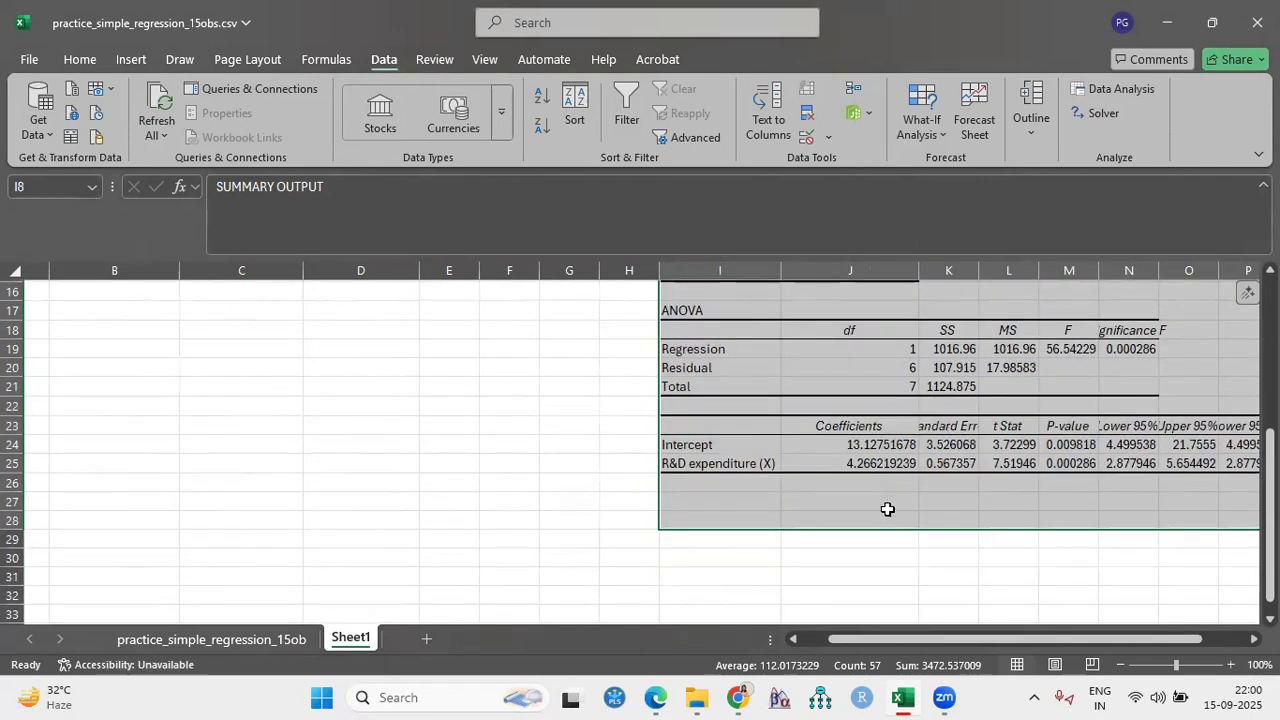
{"action": "left_click_drag", "start_coordinate": [918, 273], "coordinate": [1003, 270]}
{"action": "left_click_drag", "start_coordinate": [1011, 638], "coordinate": [1061, 637]}
{"action": "left_click_drag", "start_coordinate": [1199, 270], "coordinate": [1236, 290]}
{"action": "left_click_drag", "start_coordinate": [1139, 271], "coordinate": [1097, 272]}
{"action": "left_click_drag", "start_coordinate": [1020, 273], "coordinate": [958, 270]}
{"action": "left_click_drag", "start_coordinate": [1035, 272], "coordinate": [1063, 272]}
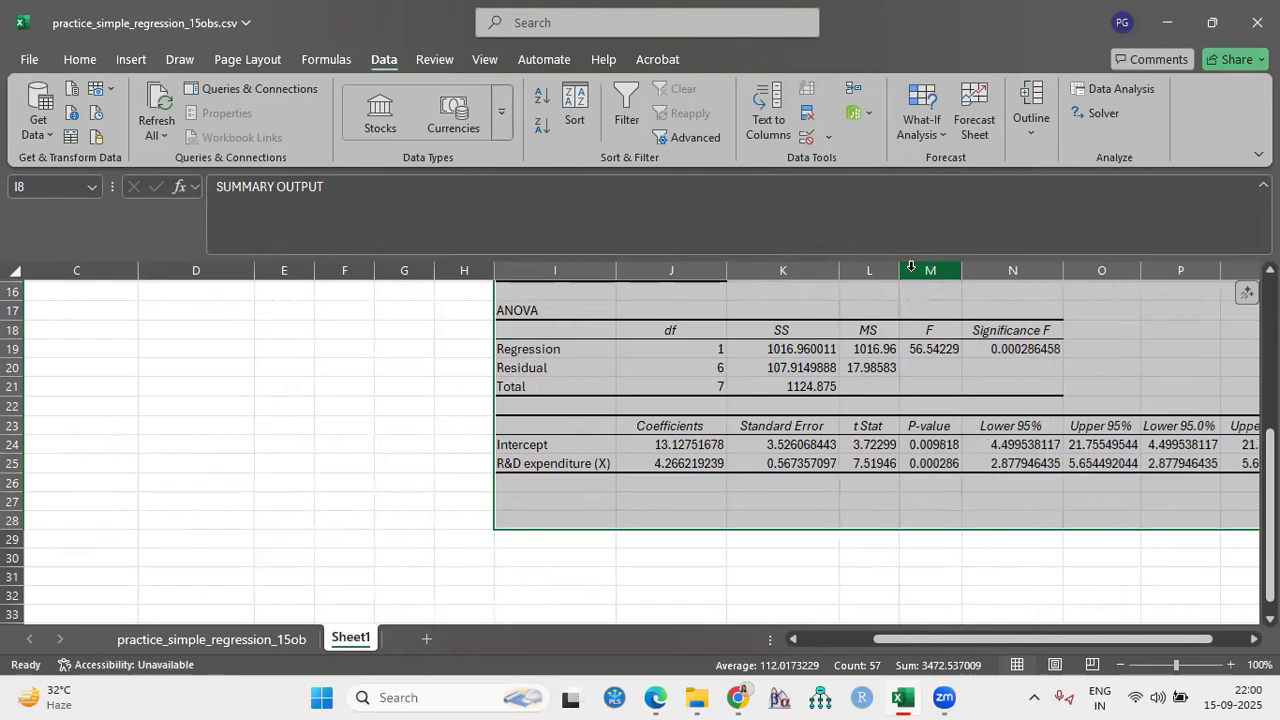
{"action": "double_click", "coordinate": [960, 270]}
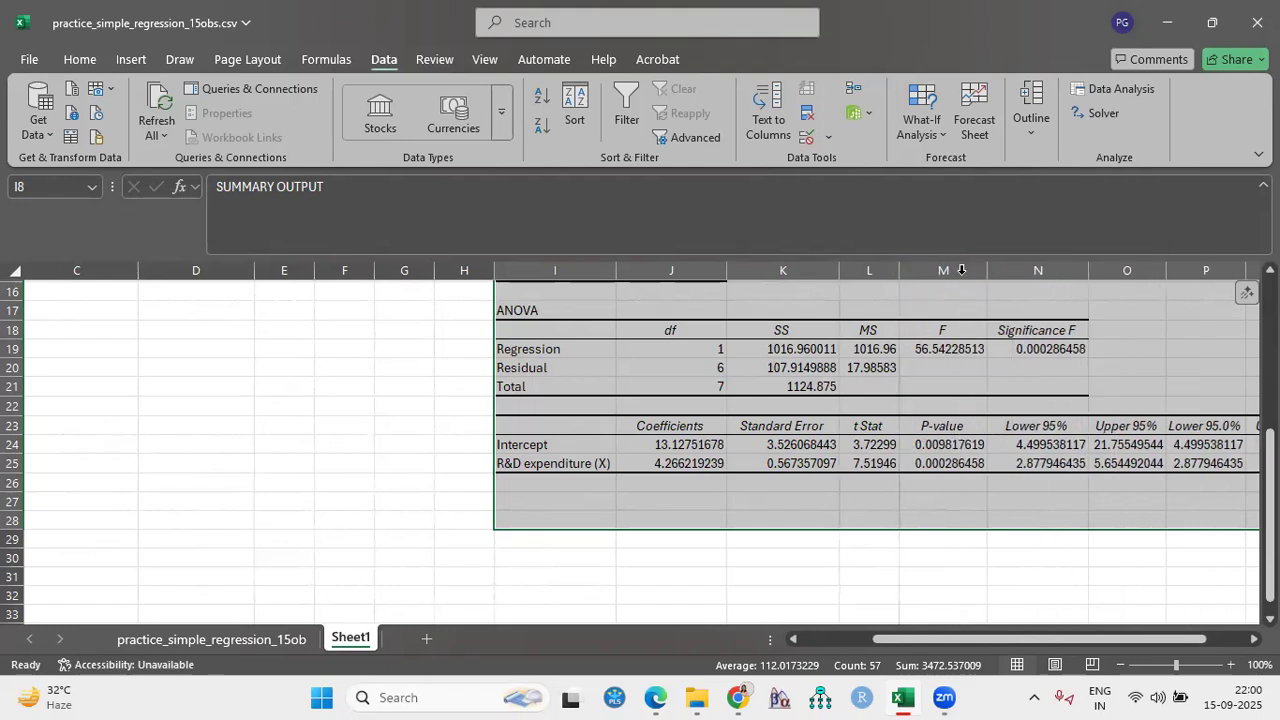
- Examine the summary output's regression statistics, ANOVA table and coefficients table
{"action": "scroll", "coordinate": [780, 409], "scroll_direction": "up", "scroll_amount": 4}
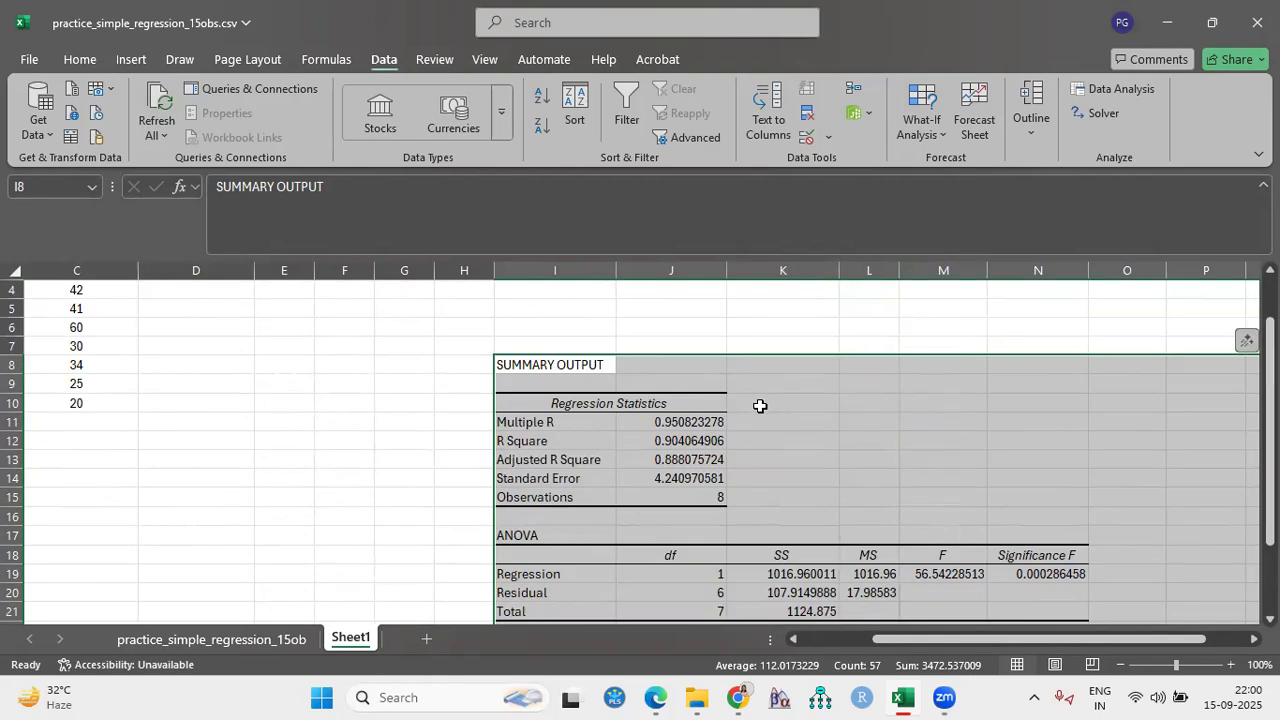
{"action": "scroll", "coordinate": [750, 399], "scroll_direction": "down", "scroll_amount": 1}
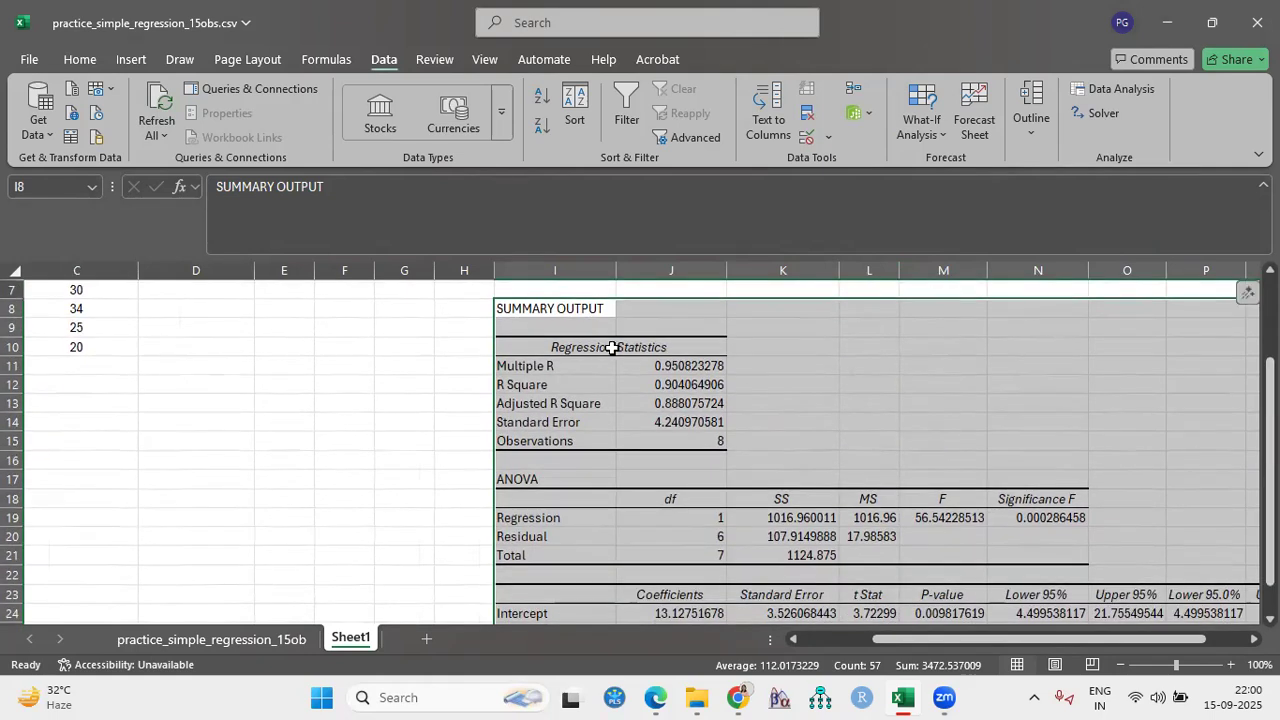
{"action": "scroll", "coordinate": [571, 457], "scroll_direction": "down", "scroll_amount": 1}
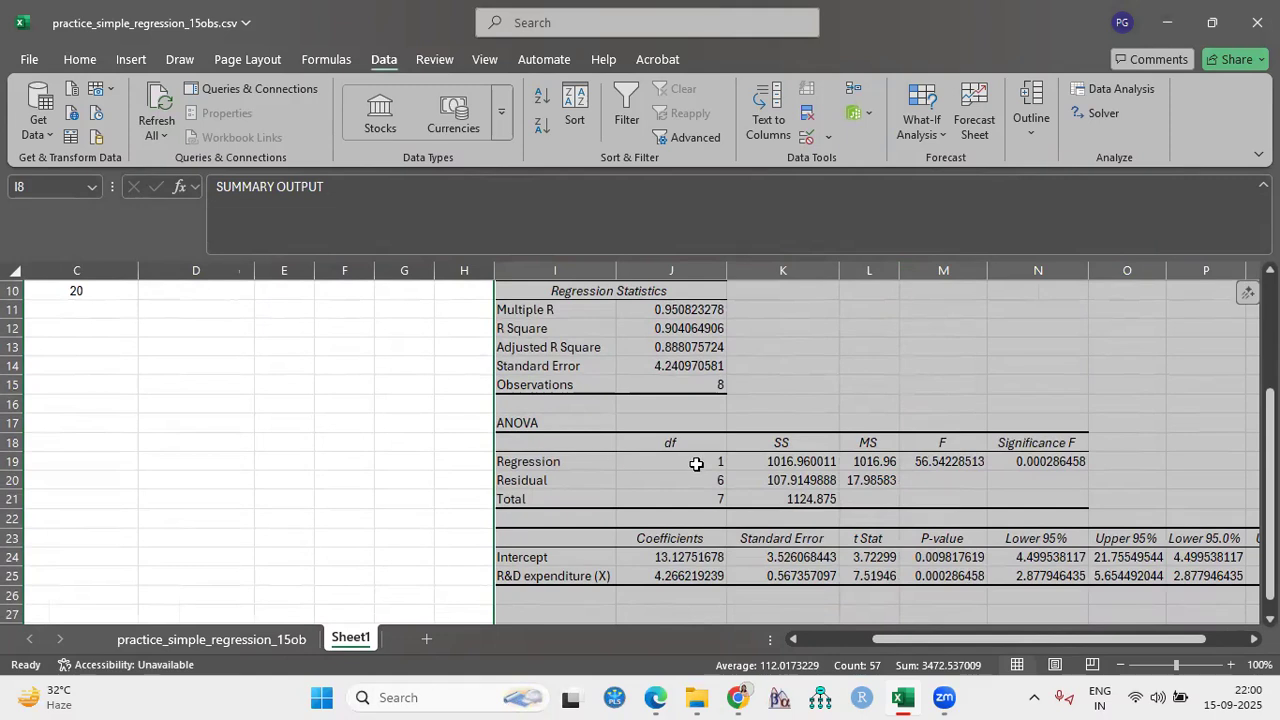
{"action": "scroll", "coordinate": [694, 460], "scroll_direction": "down", "scroll_amount": 1}
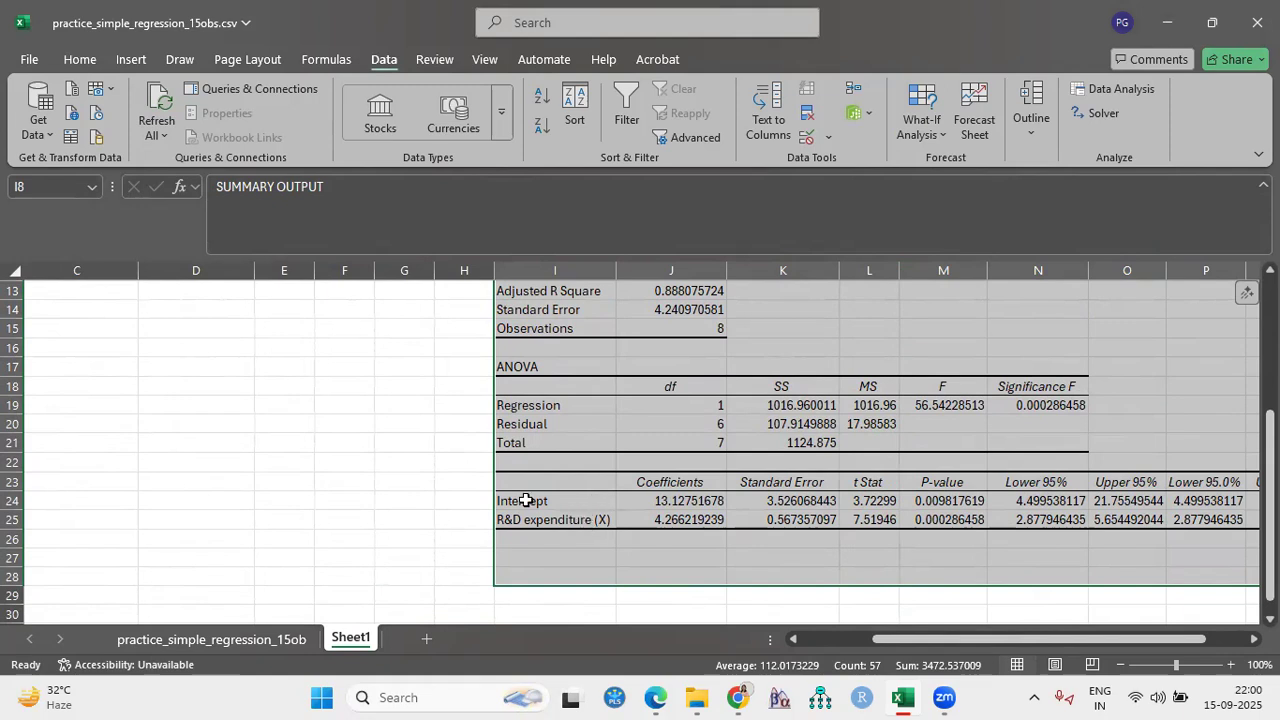
{"action": "scroll", "coordinate": [646, 545], "scroll_direction": "down", "scroll_amount": 1}
{"action": "scroll", "coordinate": [717, 557], "scroll_direction": "up", "scroll_amount": 2}
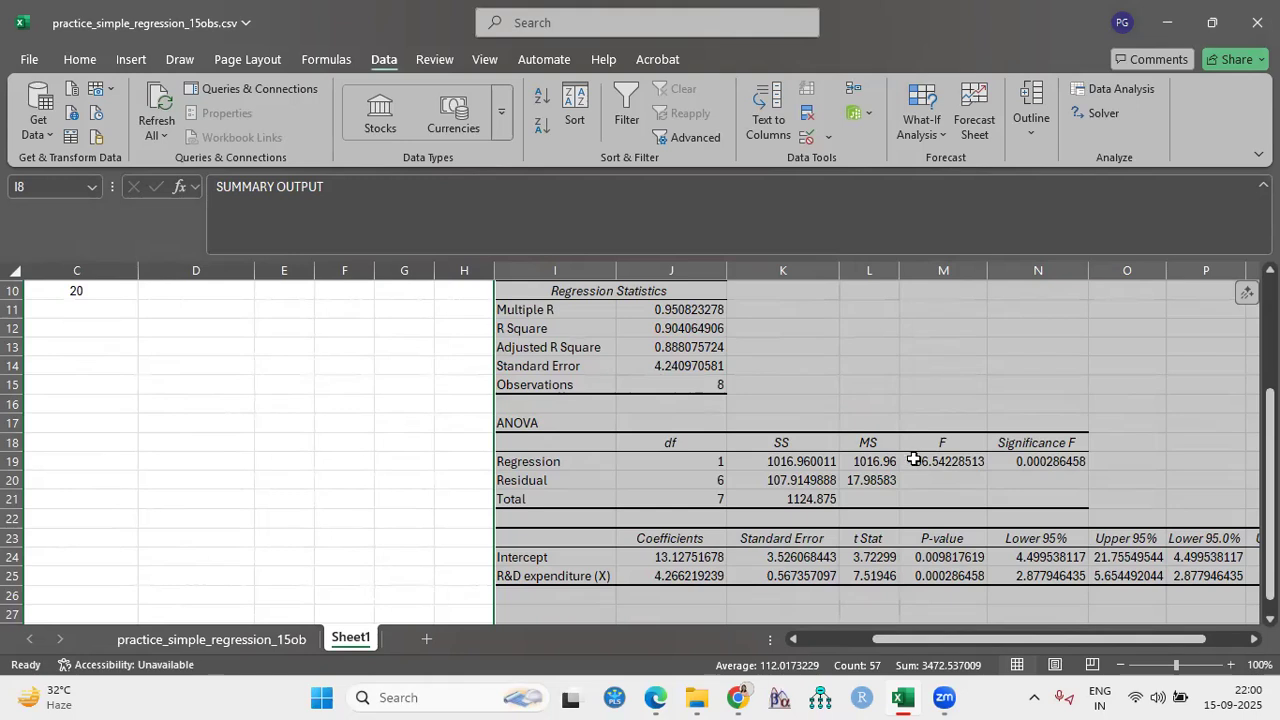
- Replace the ANOVA table's Significance F heading in cell N18 with P-value
{"action": "left_click", "coordinate": [1031, 461]}
{"action": "left_click", "coordinate": [1037, 441]}
{"action": "double_click", "coordinate": [1077, 441]}
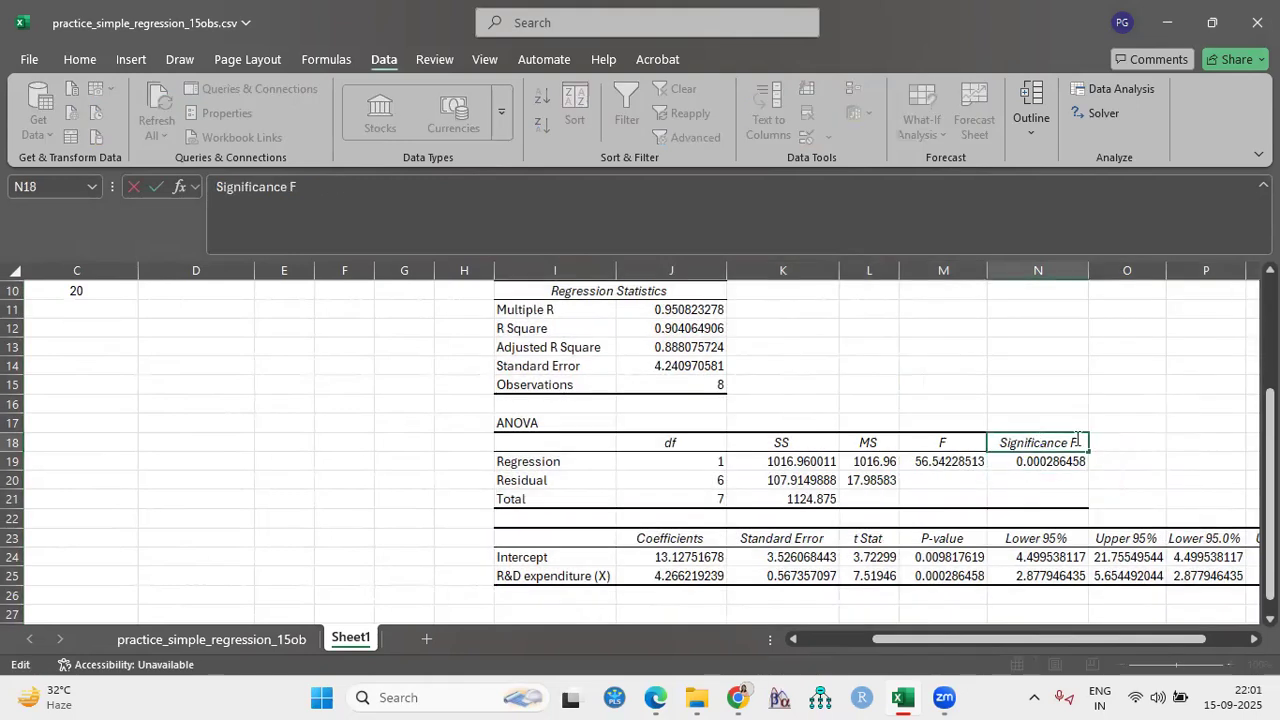
{"action": "key", "text": "BackSpace"}
{"action": "key", "text": "BackSpace"}
{"action": "key", "text": "BackSpace"}
{"action": "key", "text": "BackSpace"}
{"action": "key", "text": "BackSpace"}
{"action": "key", "text": "BackSpace"}
{"action": "key", "text": "BackSpace"}
{"action": "key", "text": "BackSpace"}
{"action": "key", "text": "BackSpace"}
{"action": "key", "text": "BackSpace"}
{"action": "key", "text": "BackSpace"}
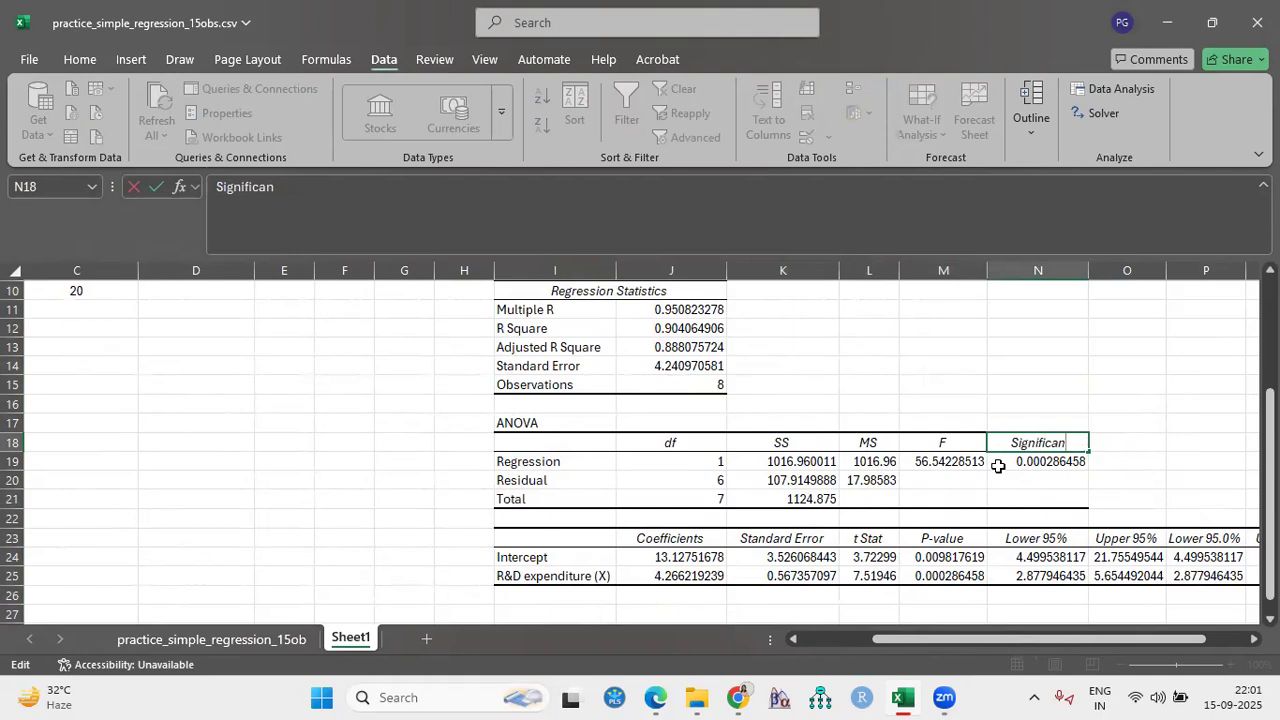
{"action": "key", "text": "BackSpace"}
{"action": "key", "text": "BackSpace"}
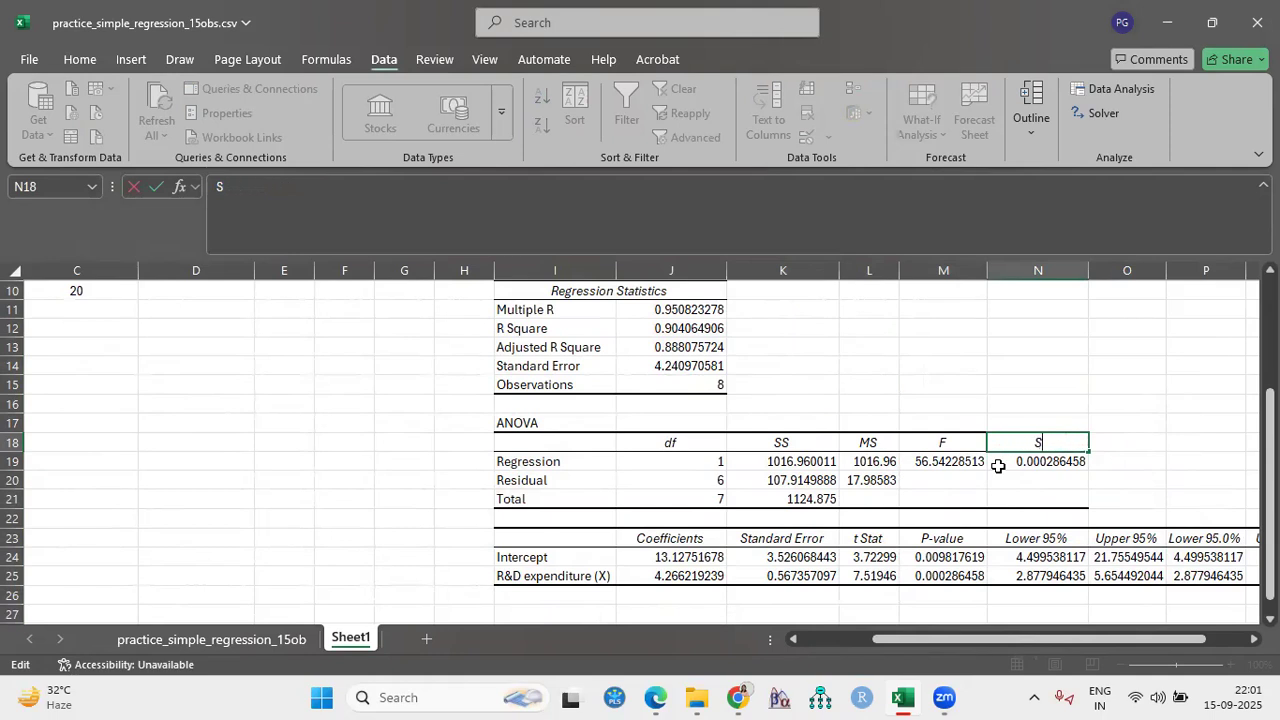
{"action": "type", "text": "P-value"}
{"action": "left_click", "coordinate": [989, 327]}
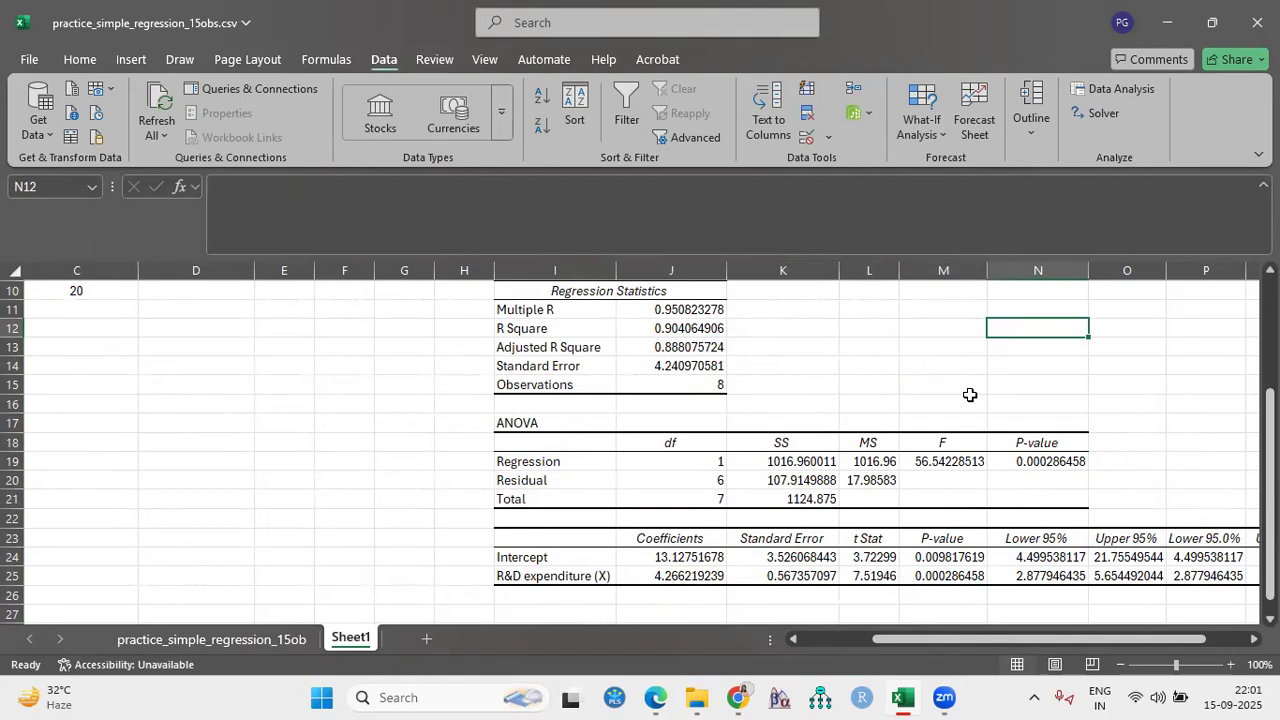
- Highlight the ANOVA regression row's p-value in cell N19 with a yellow fill
{"action": "left_click", "coordinate": [1047, 462]}
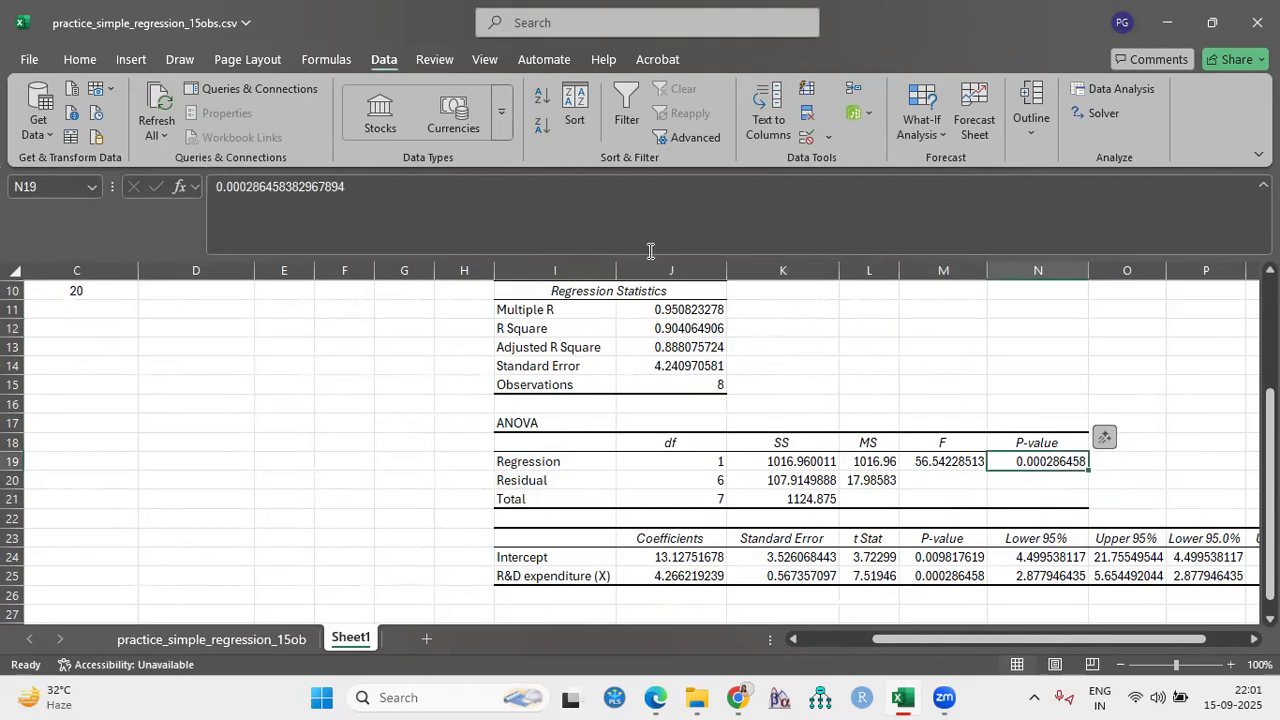
{"action": "left_click", "coordinate": [80, 59]}
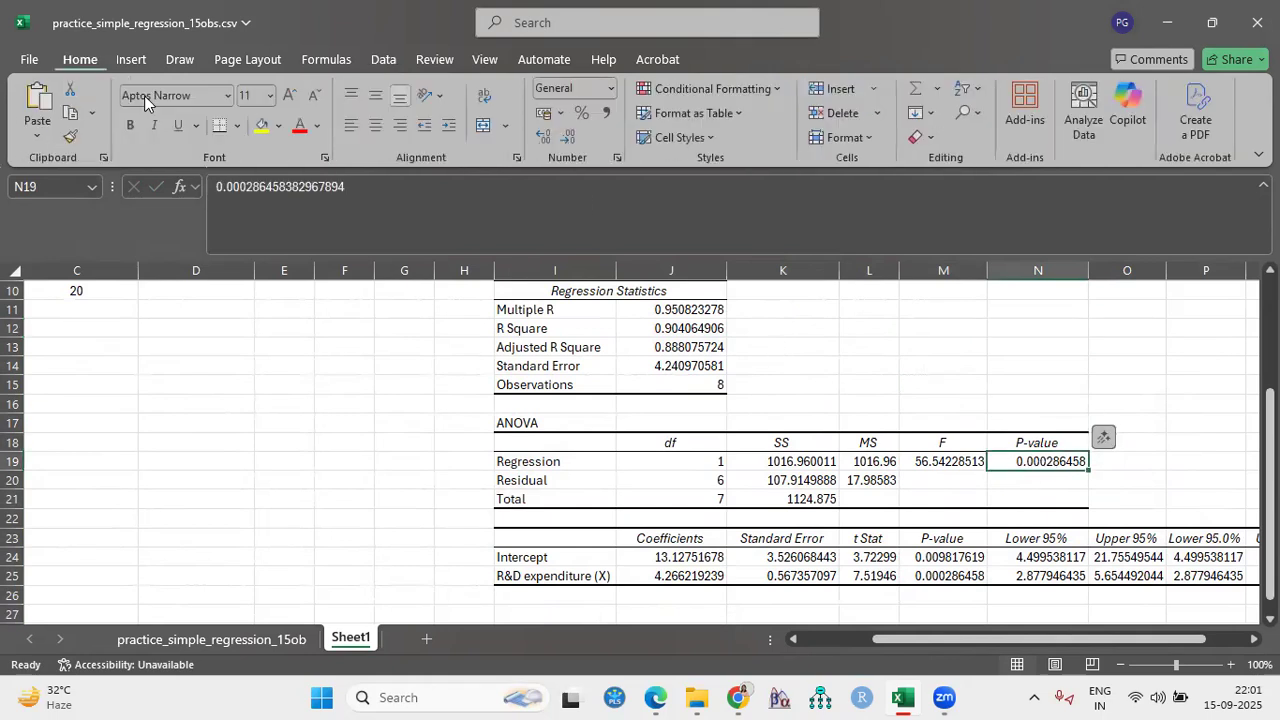
{"action": "left_click", "coordinate": [254, 118]}
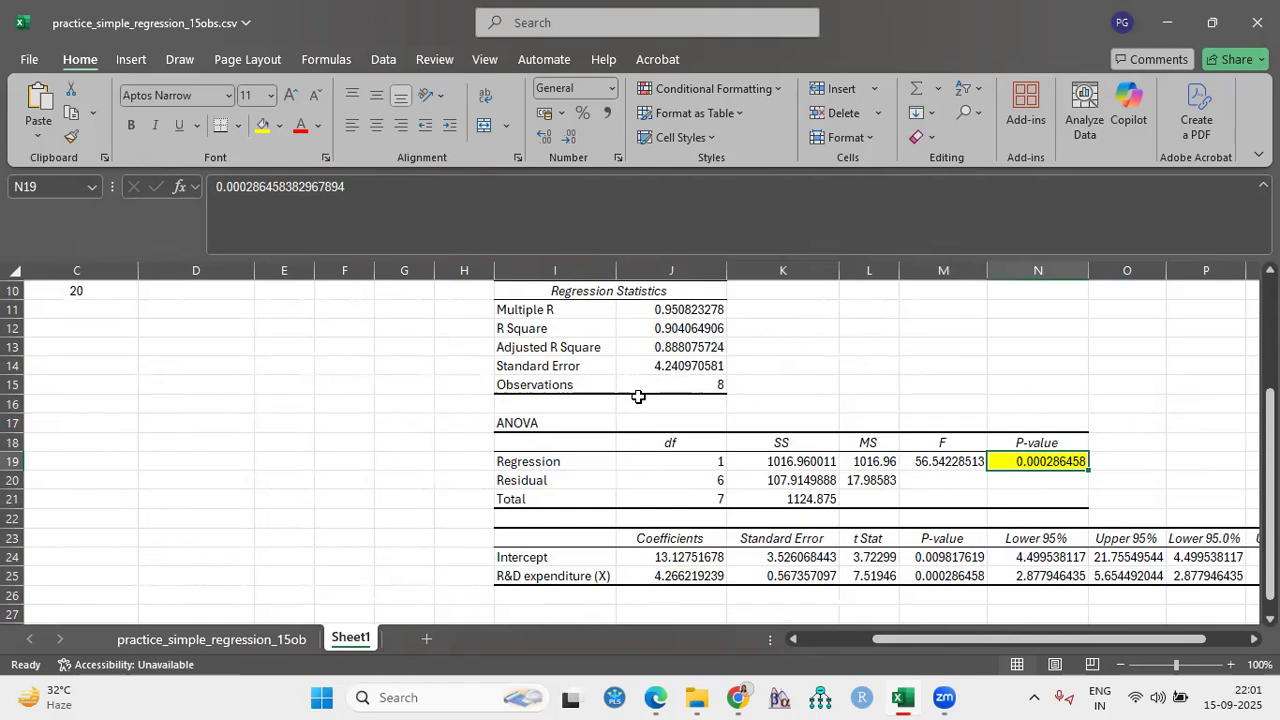
- Highlight the Intercept and R&D expenditure (X) row labels in the coefficients table with a yellow fill
{"action": "left_click_drag", "start_coordinate": [879, 639], "coordinate": [830, 630]}
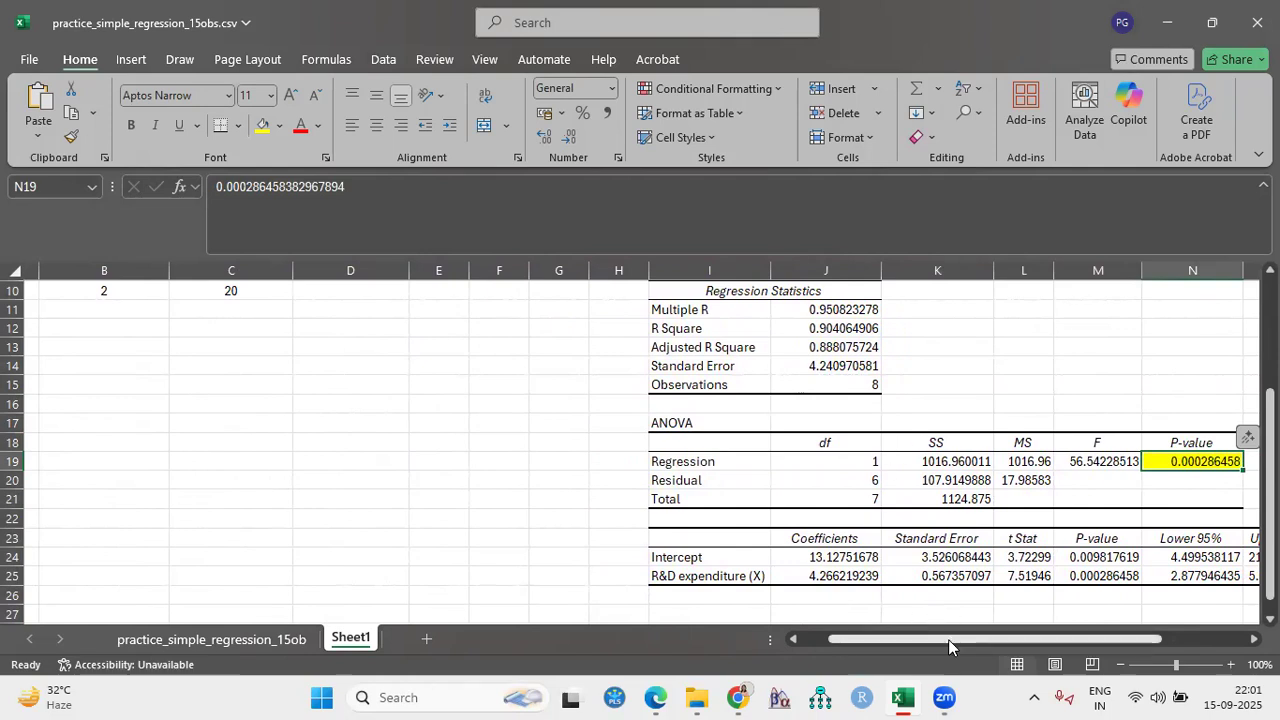
{"action": "left_click_drag", "start_coordinate": [948, 639], "coordinate": [982, 639]}
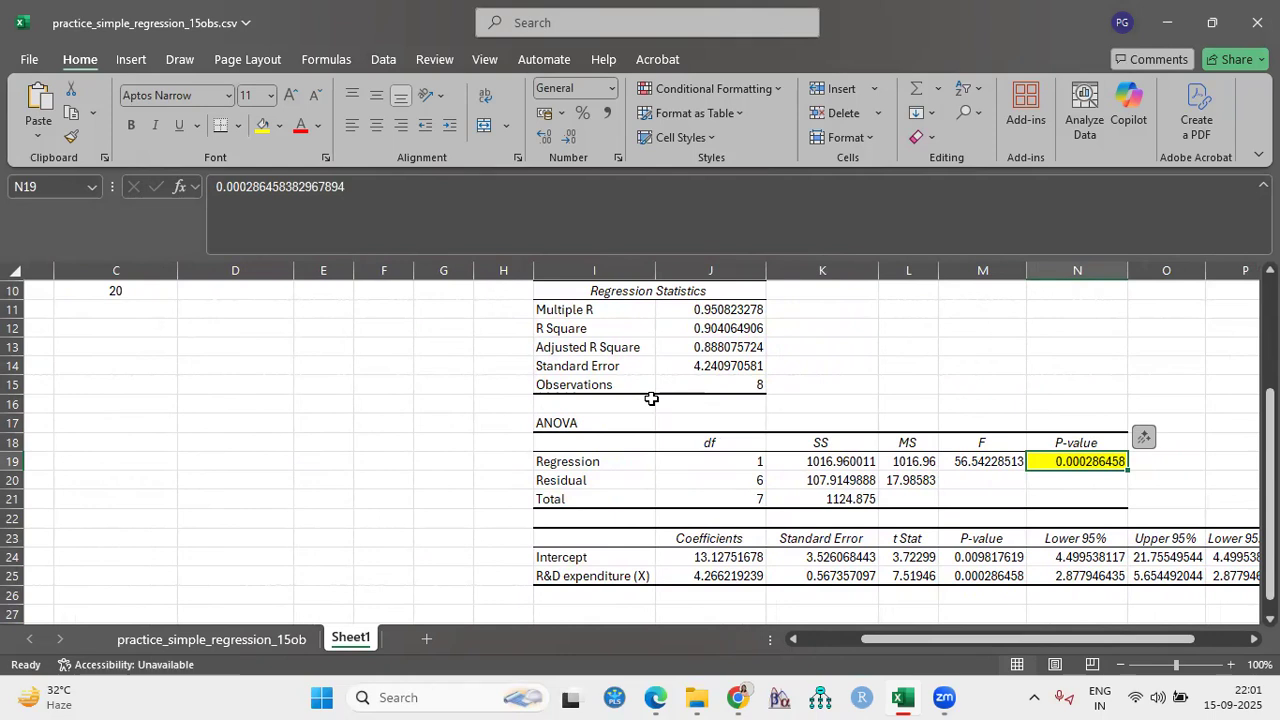
{"action": "left_click_drag", "start_coordinate": [913, 636], "coordinate": [945, 638]}
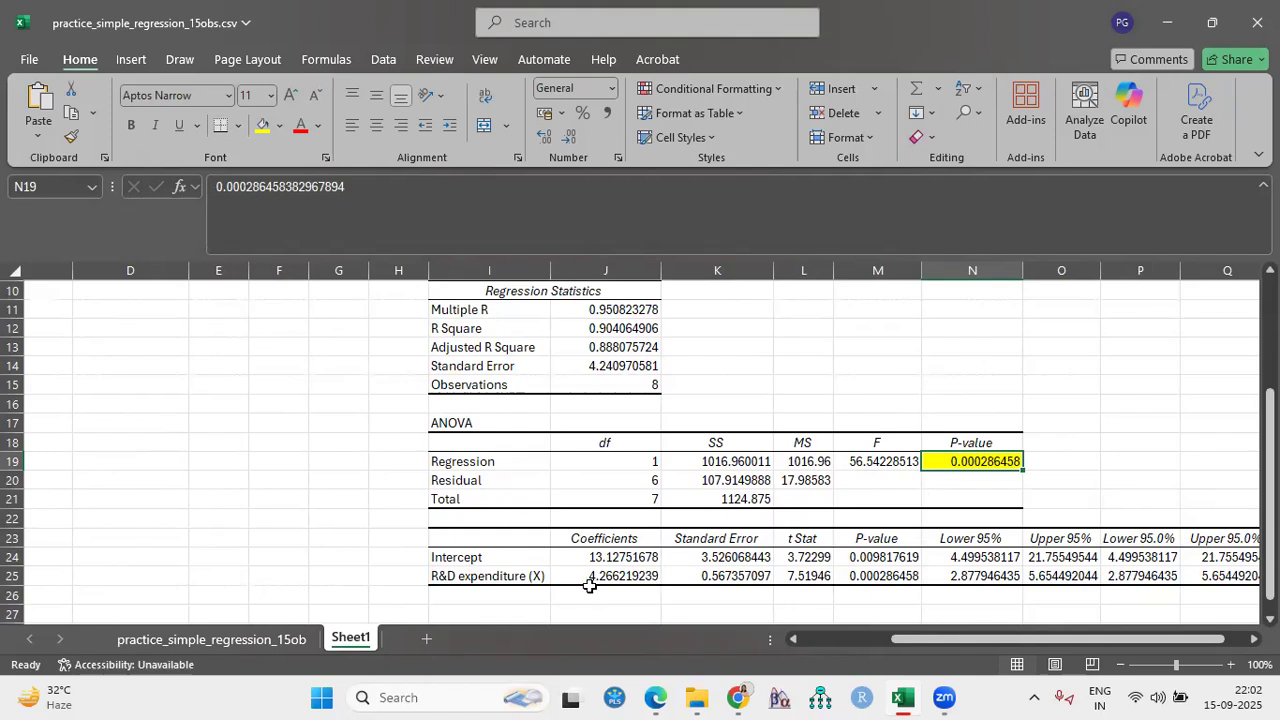
{"action": "left_click_drag", "start_coordinate": [885, 640], "coordinate": [853, 641]}
{"action": "left_click", "coordinate": [632, 557]}
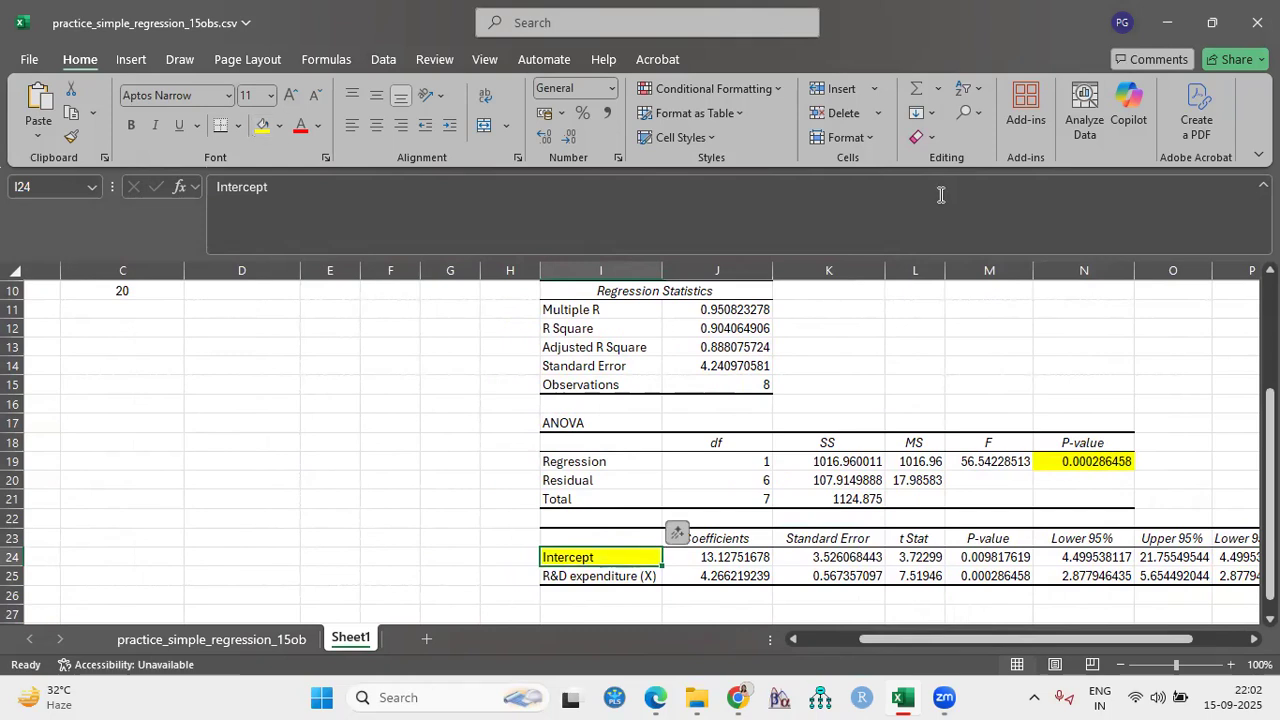
{"action": "left_click", "coordinate": [580, 574]}
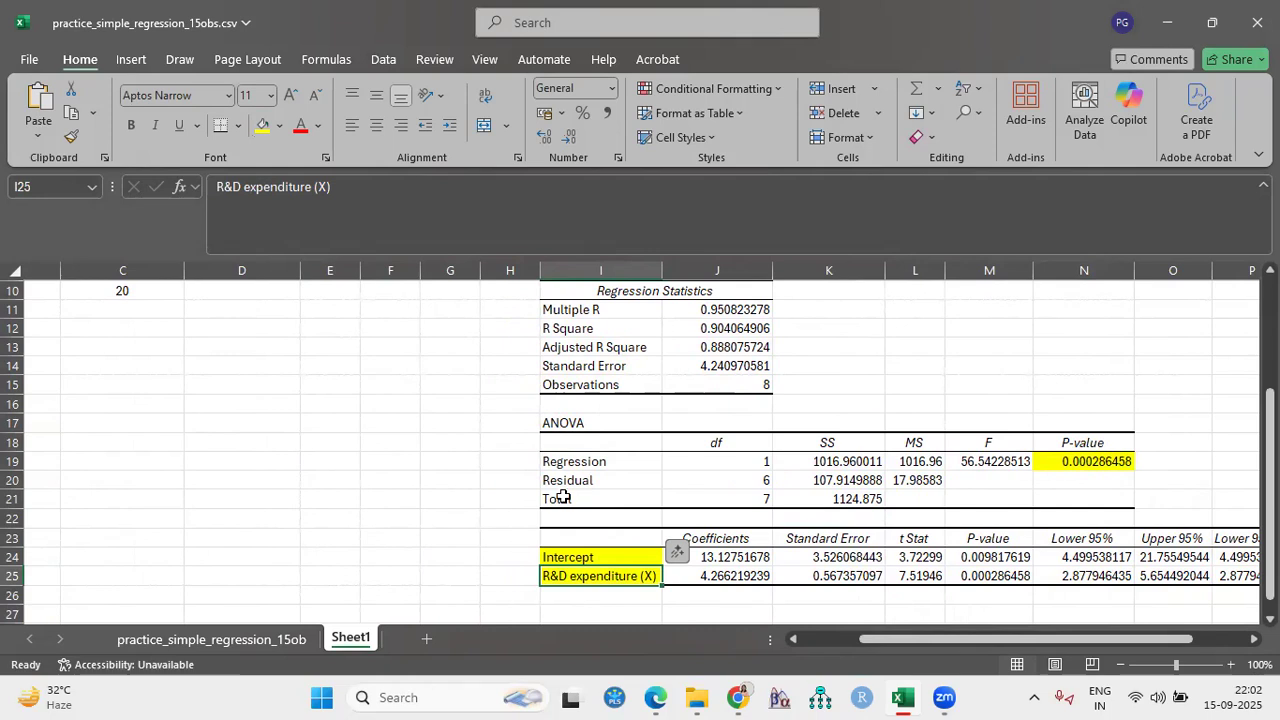
- Highlight the R Square value in cell J12 of the regression statistics with a yellow fill
{"action": "scroll", "coordinate": [564, 496], "scroll_direction": "up", "scroll_amount": 1}
{"action": "left_click", "coordinate": [752, 384]}
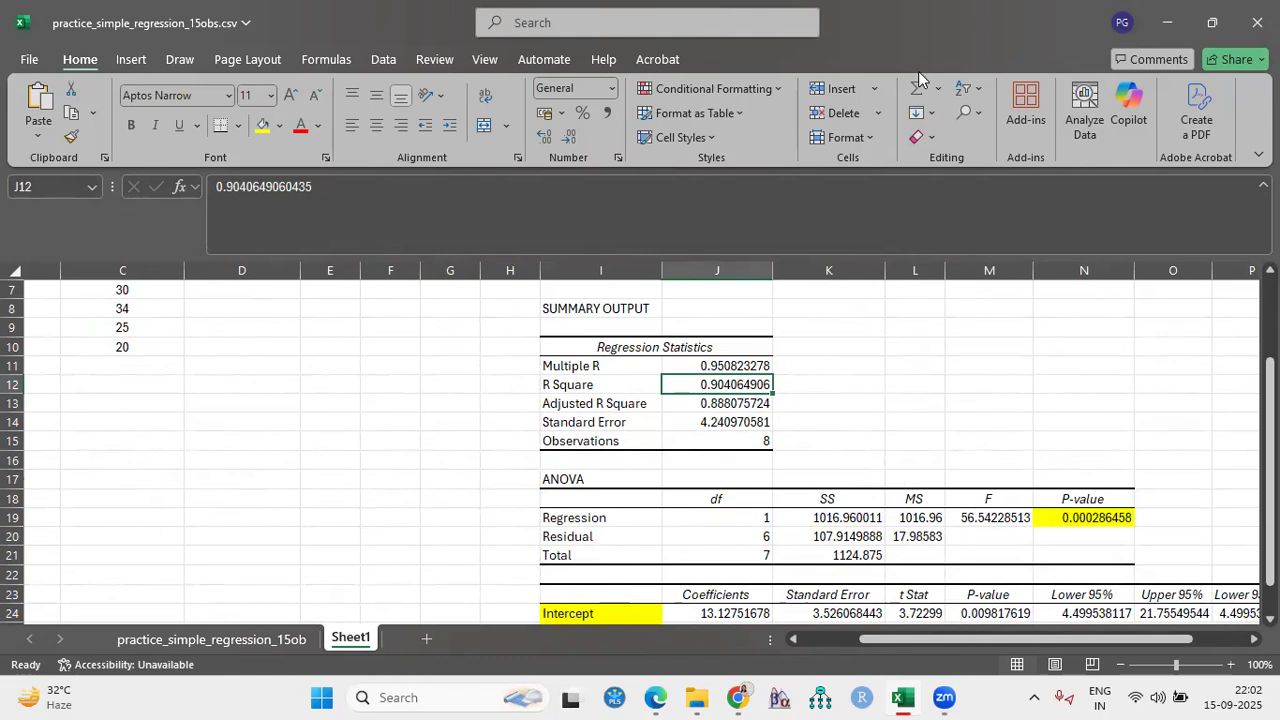
{"action": "scroll", "coordinate": [595, 381], "scroll_direction": "down", "scroll_amount": 1}
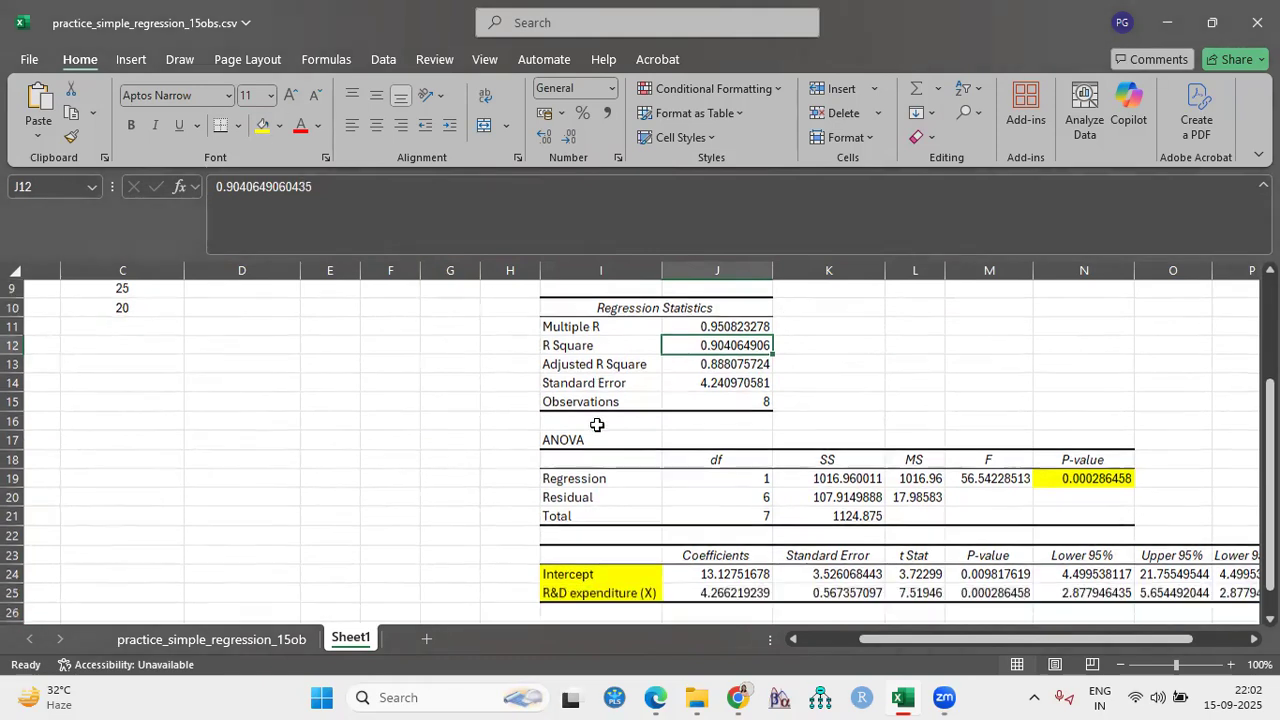
{"action": "left_click", "coordinate": [262, 125]}
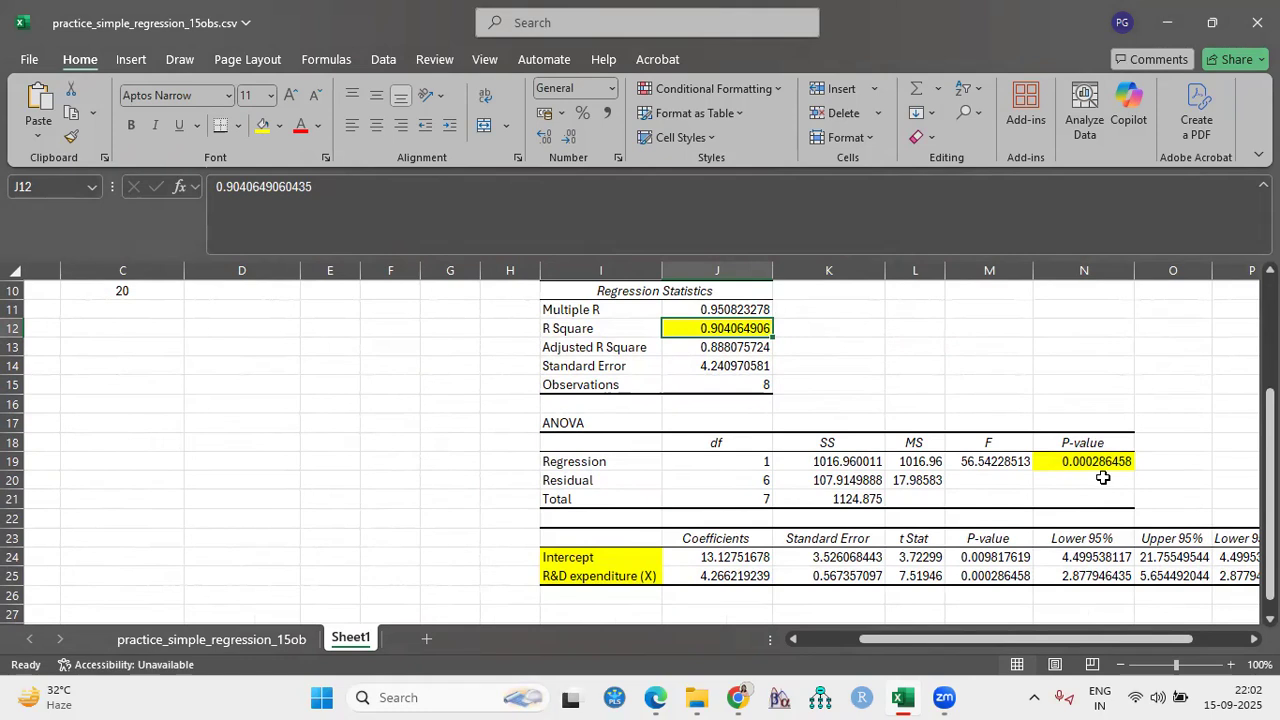
- Enter the general regression equation Y= a+bx in cell J28 below the coefficients table
{"action": "scroll", "coordinate": [578, 600], "scroll_direction": "down", "scroll_amount": 1}
{"action": "left_click", "coordinate": [582, 577]}
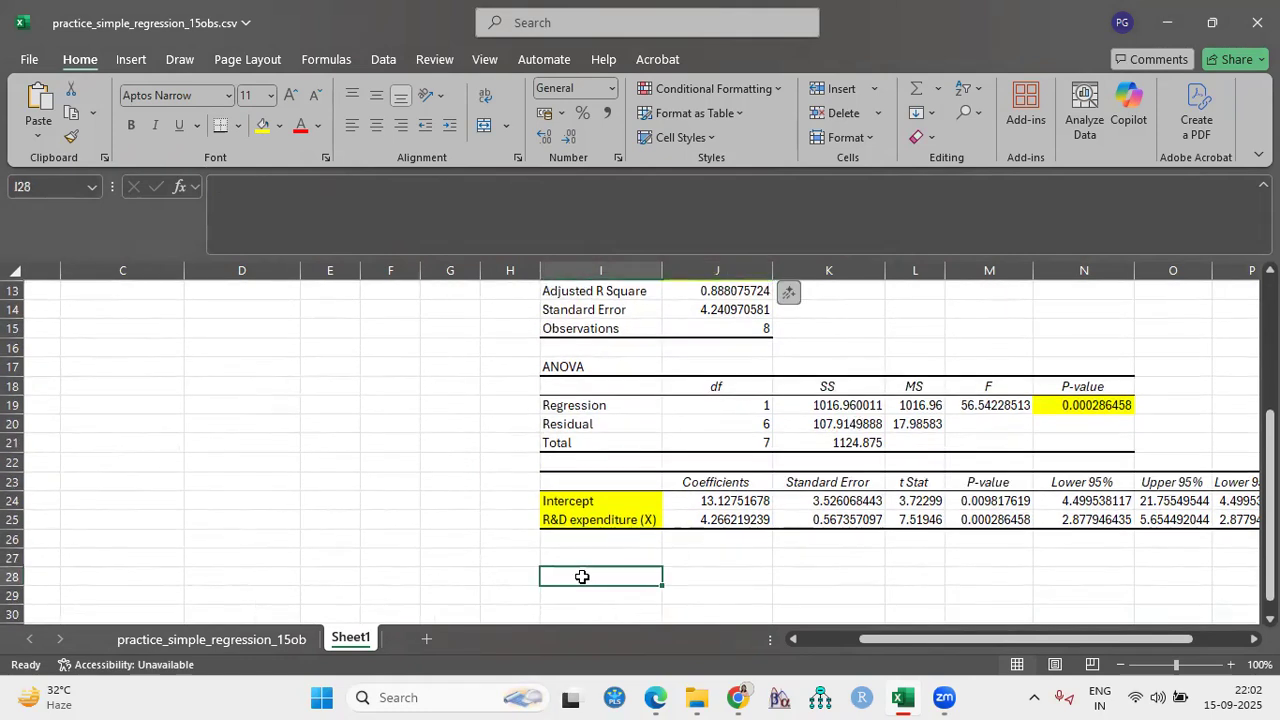
{"action": "left_click", "coordinate": [683, 575]}
{"action": "type", "text": "Y"}
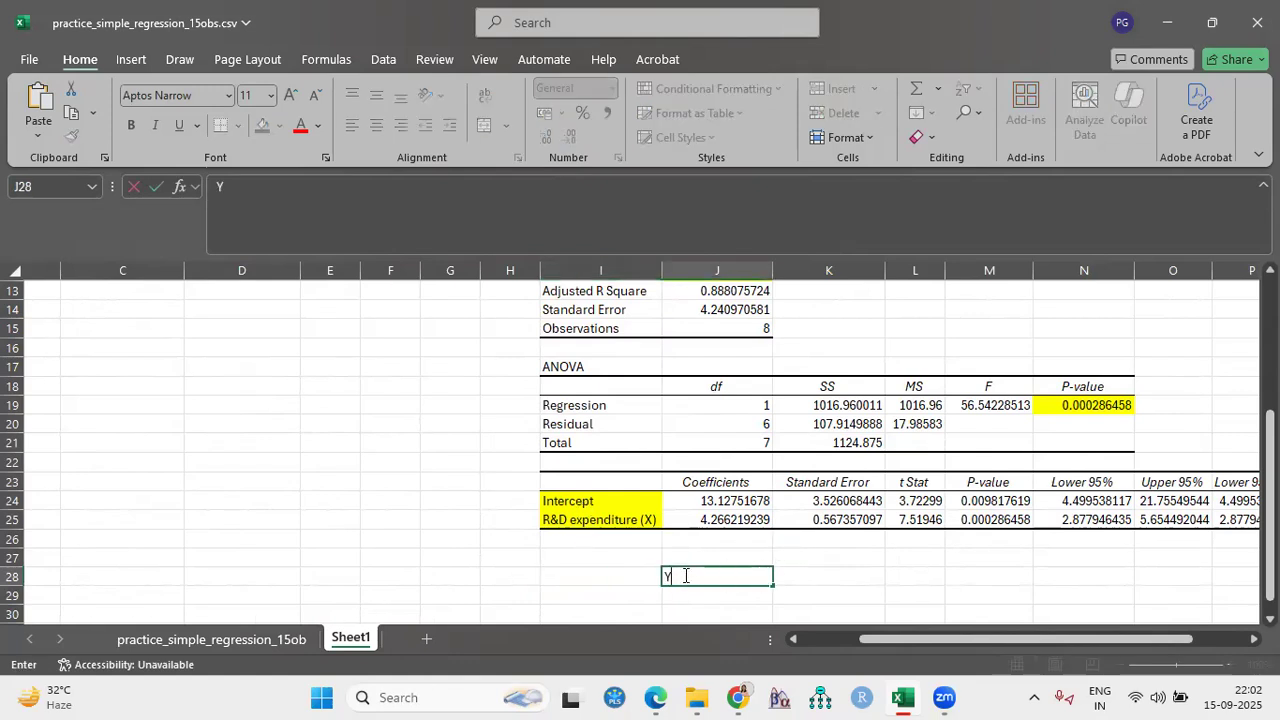
{"action": "type", "text": "= a+bx"}
{"action": "key", "text": "Return"}
- Write the fitted regression equation Y=13.13+4.26X in cell J29, using the rounded intercept and slope
{"action": "type", "text": "Y= "}
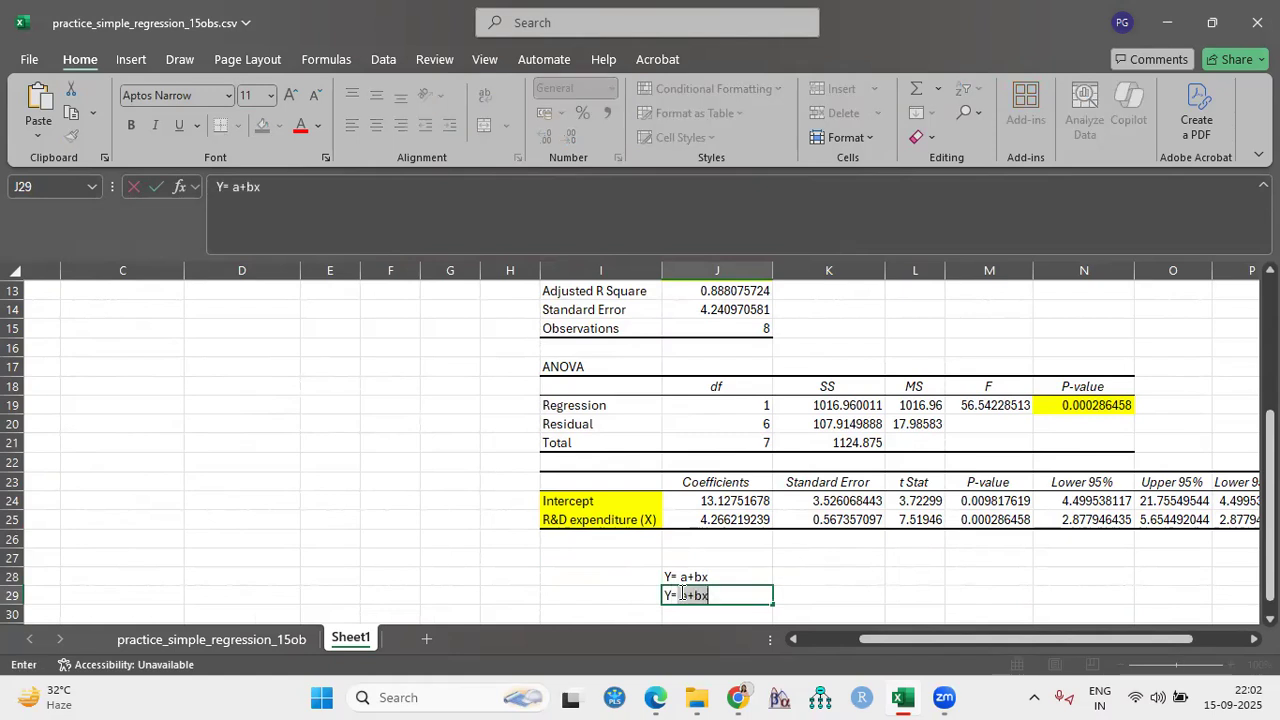
{"action": "type", "text": "13.13+4.26X"}
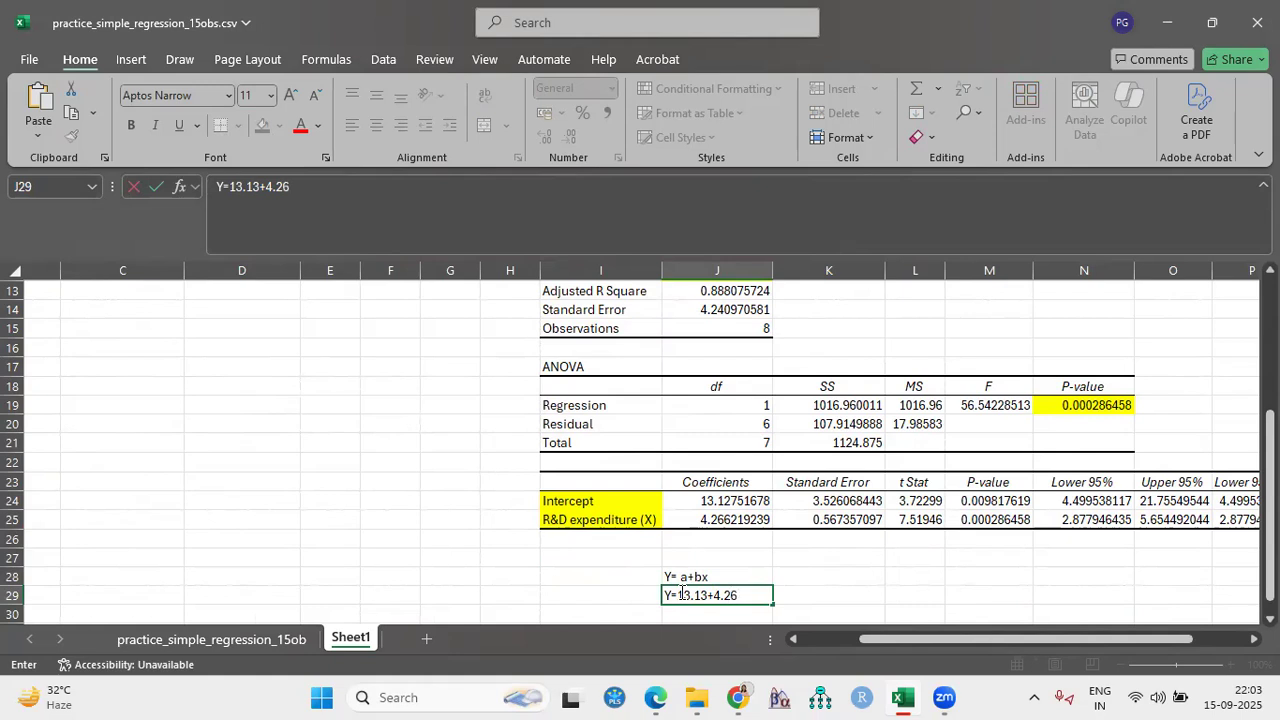
- Label the fitted equation by entering Reg eq in cell I29
{"action": "left_click", "coordinate": [628, 594]}
{"action": "type", "text": "Reg eq"}
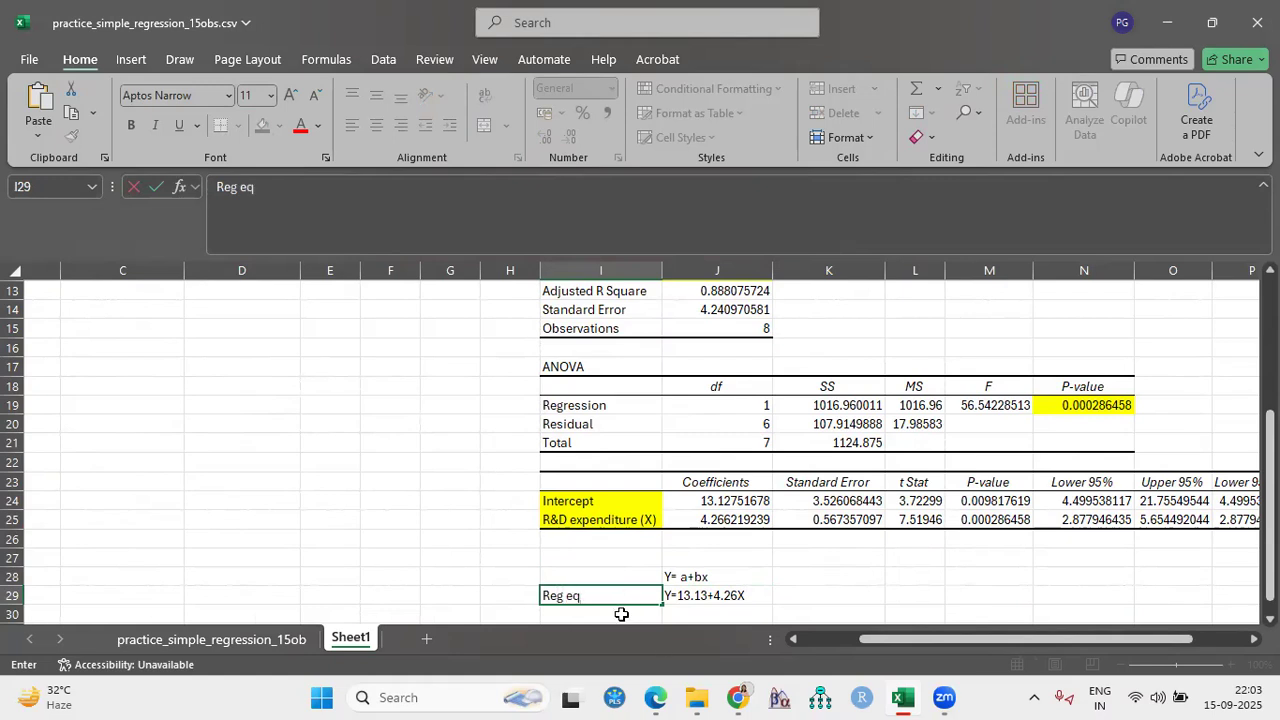
{"action": "scroll", "coordinate": [625, 595], "scroll_direction": "up", "scroll_amount": 4}
{"action": "scroll", "coordinate": [625, 595], "scroll_direction": "up", "scroll_amount": 1}
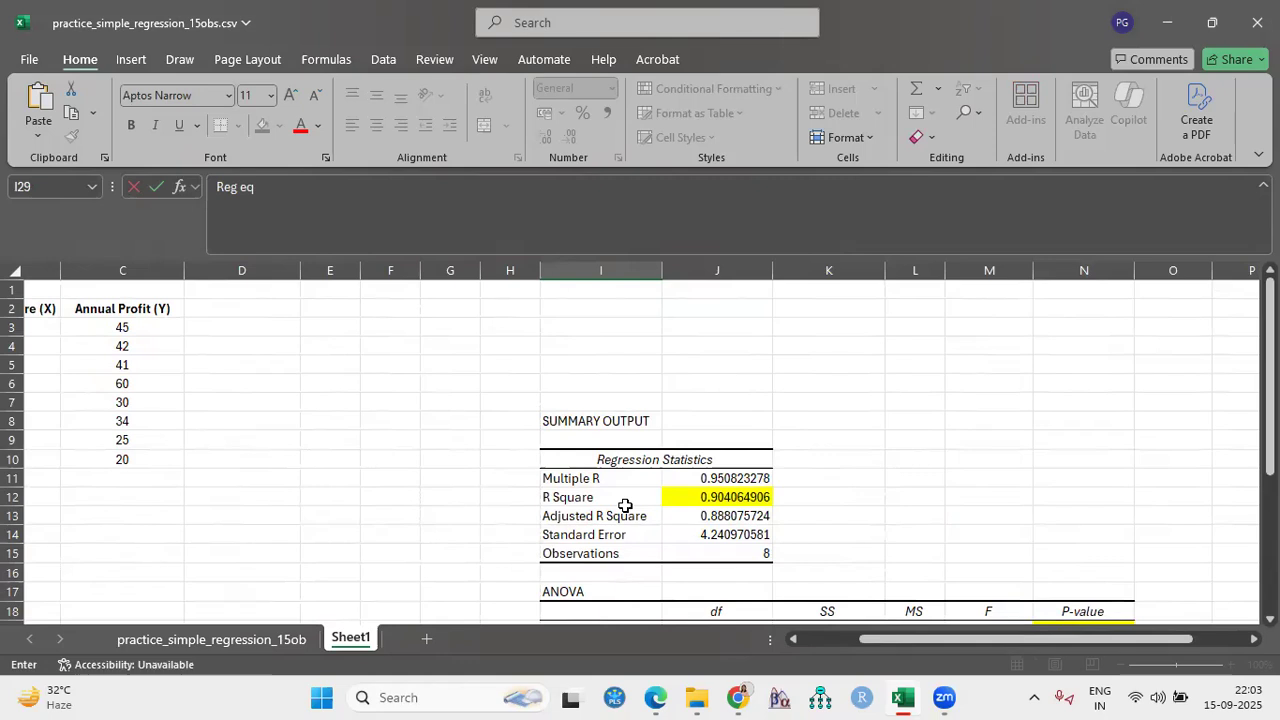
{"action": "left_click", "coordinate": [680, 497]}
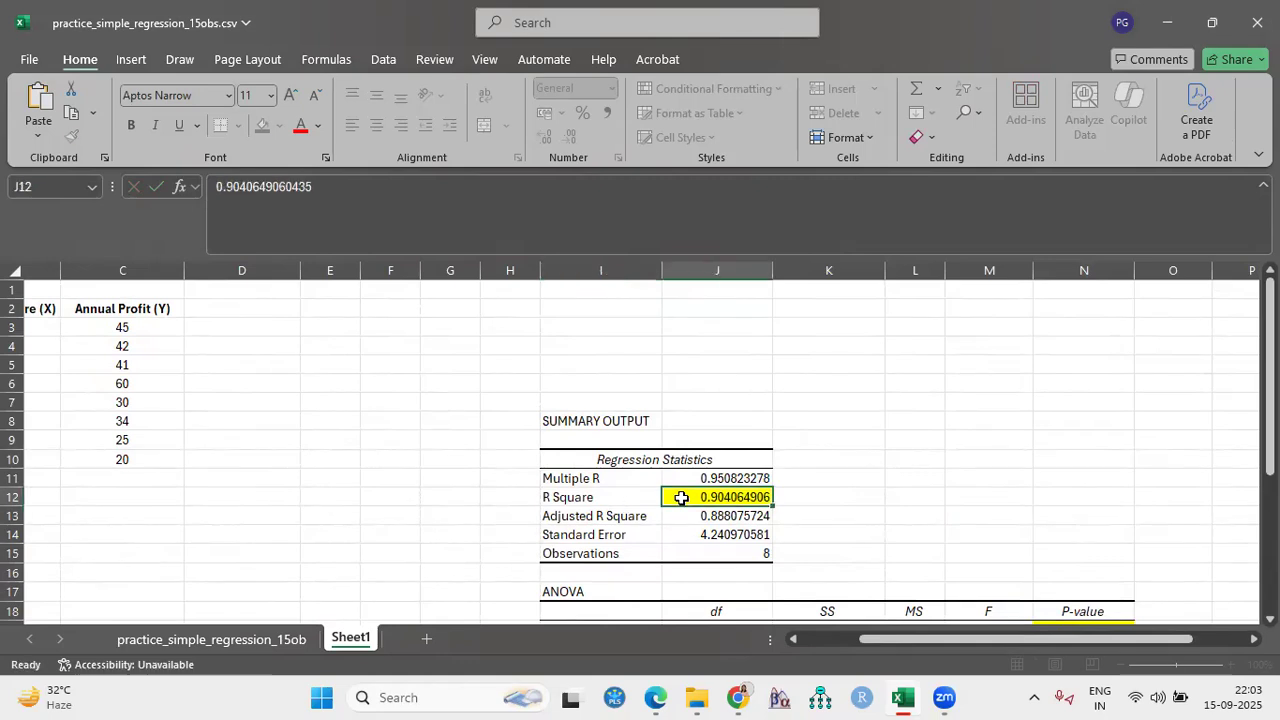
- Examine the highlighted R Square, the ANOVA p-value and the regression equation alongside the source R&D expenditure and profit data
{"action": "left_click", "coordinate": [838, 501]}
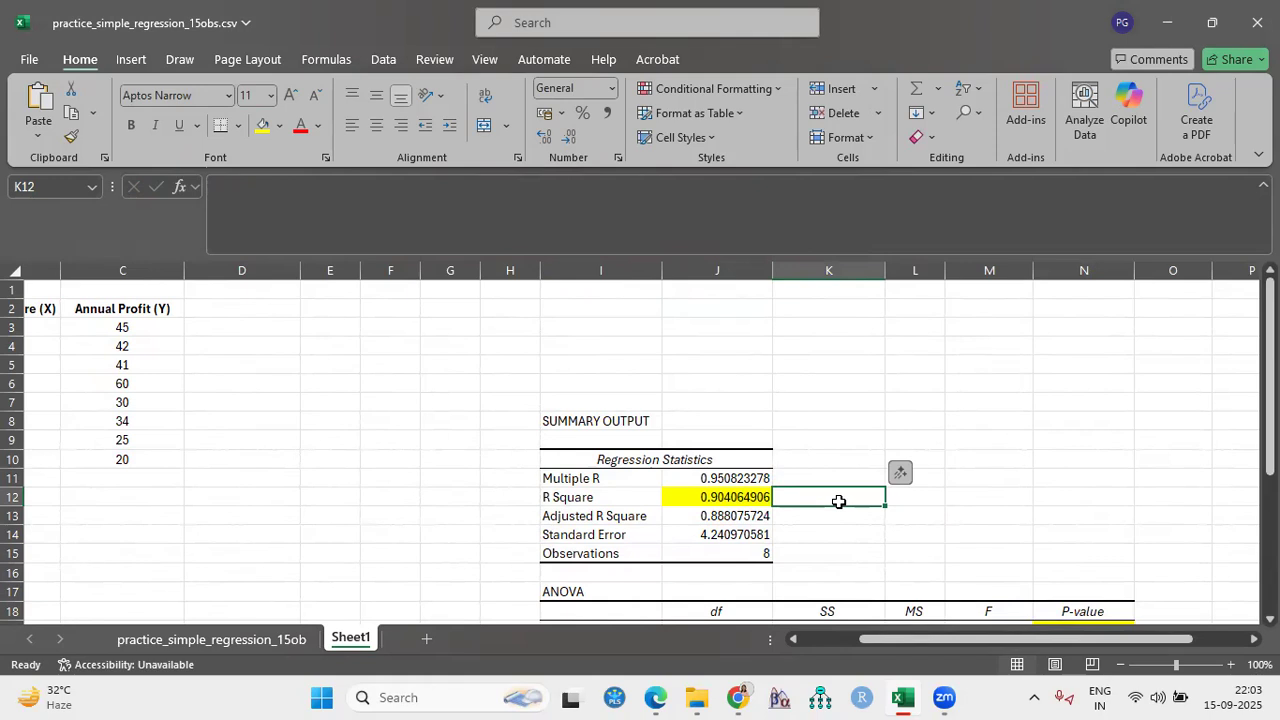
{"action": "scroll", "coordinate": [820, 565], "scroll_direction": "down", "scroll_amount": 1}
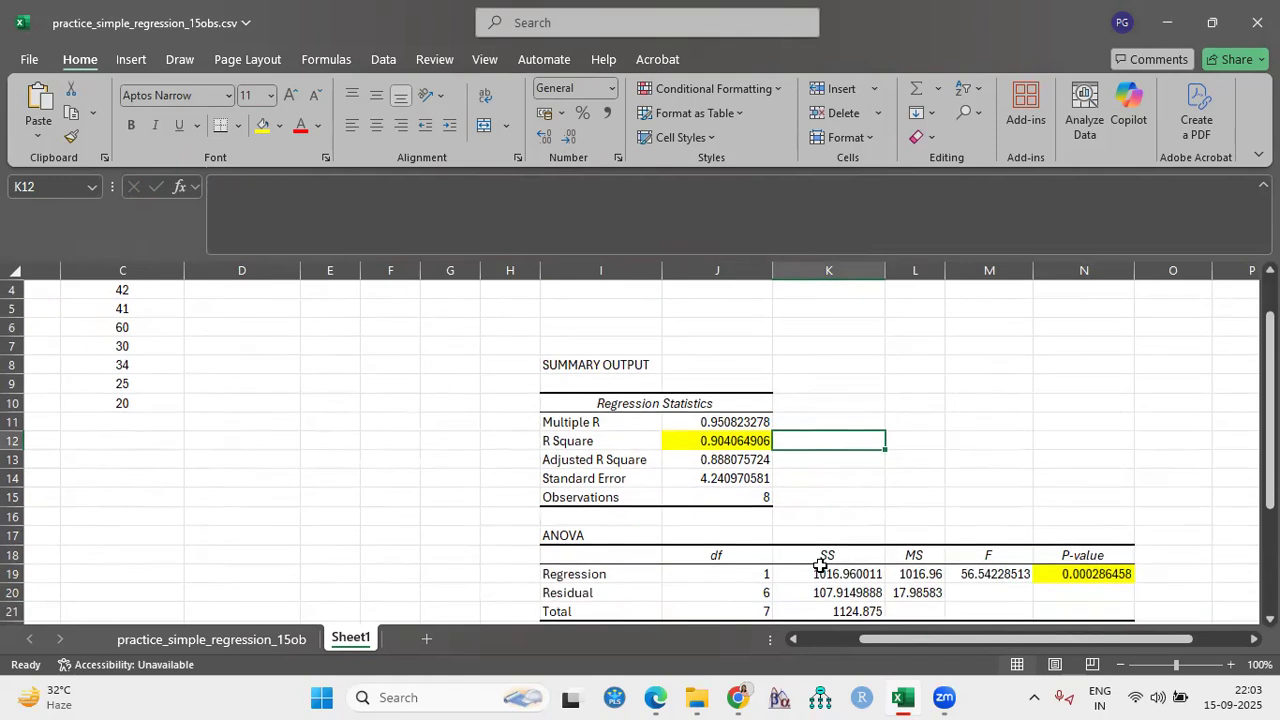
{"action": "left_click", "coordinate": [677, 445]}
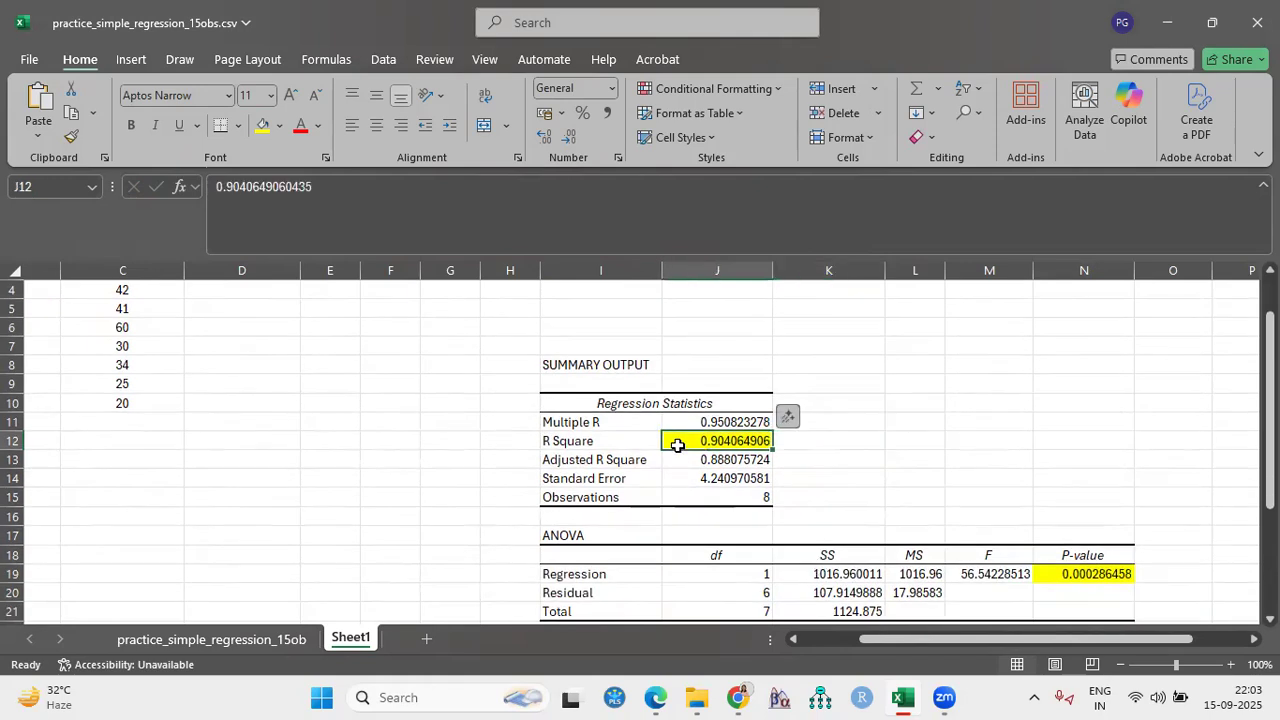
{"action": "scroll", "coordinate": [680, 608], "scroll_direction": "down", "scroll_amount": 3}
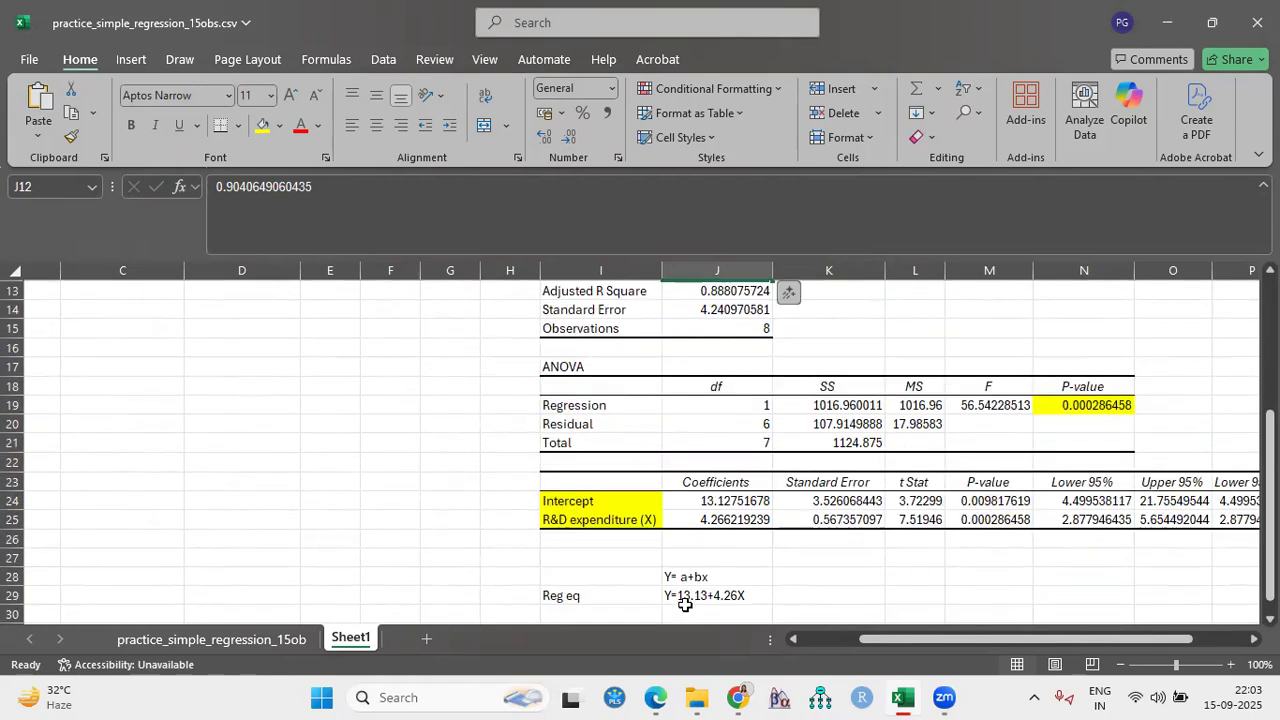
{"action": "scroll", "coordinate": [686, 604], "scroll_direction": "up", "scroll_amount": 3}
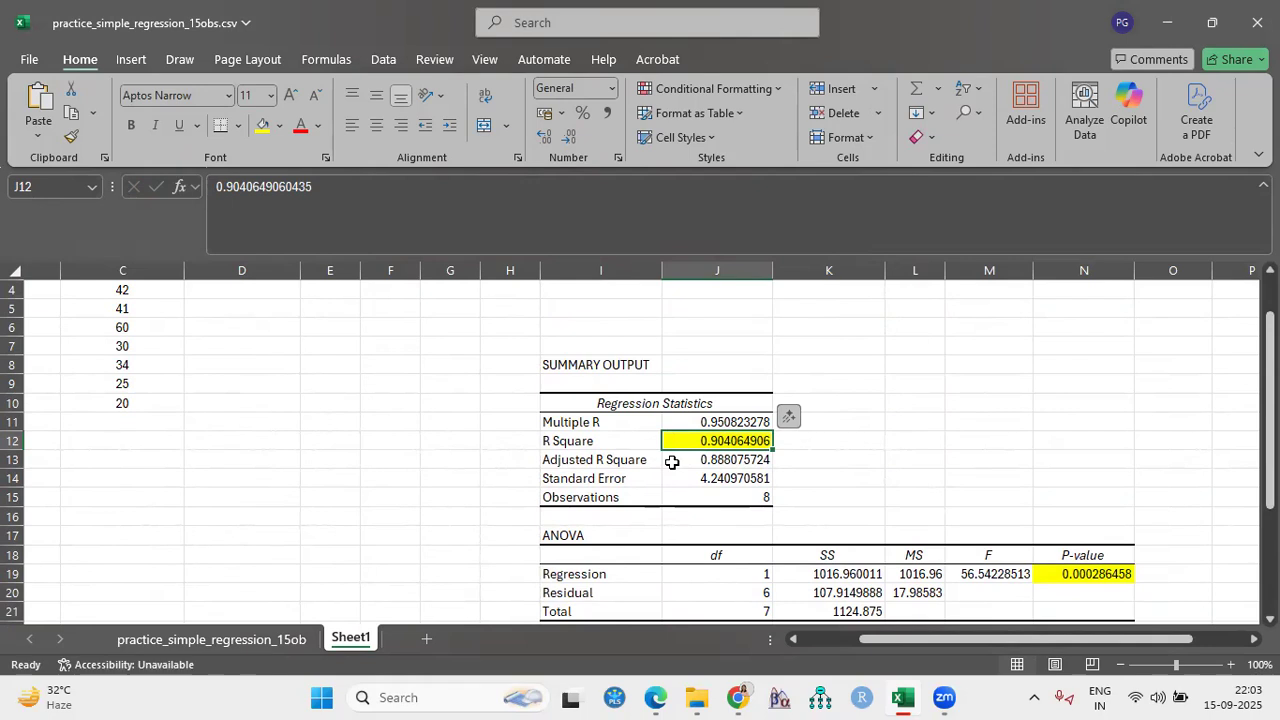
{"action": "scroll", "coordinate": [672, 462], "scroll_direction": "down", "scroll_amount": 3}
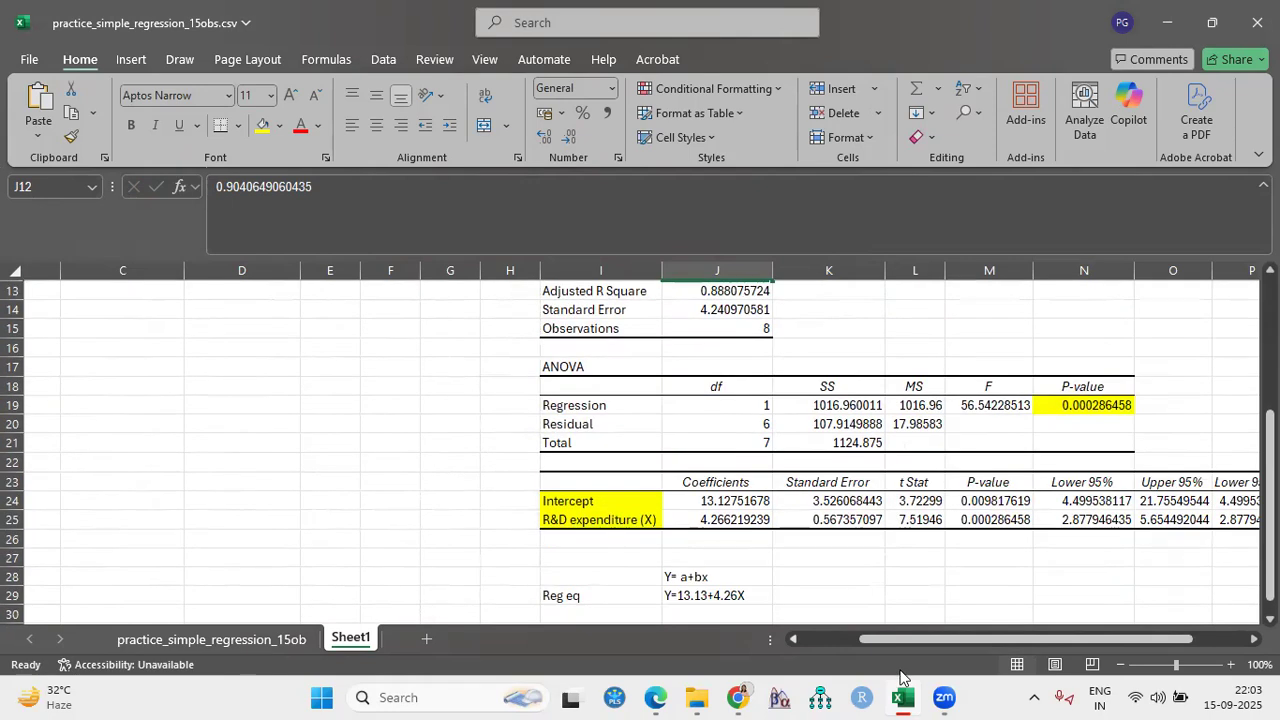
{"action": "left_click_drag", "start_coordinate": [903, 640], "coordinate": [845, 640]}
{"action": "scroll", "coordinate": [357, 518], "scroll_direction": "up", "scroll_amount": 4}
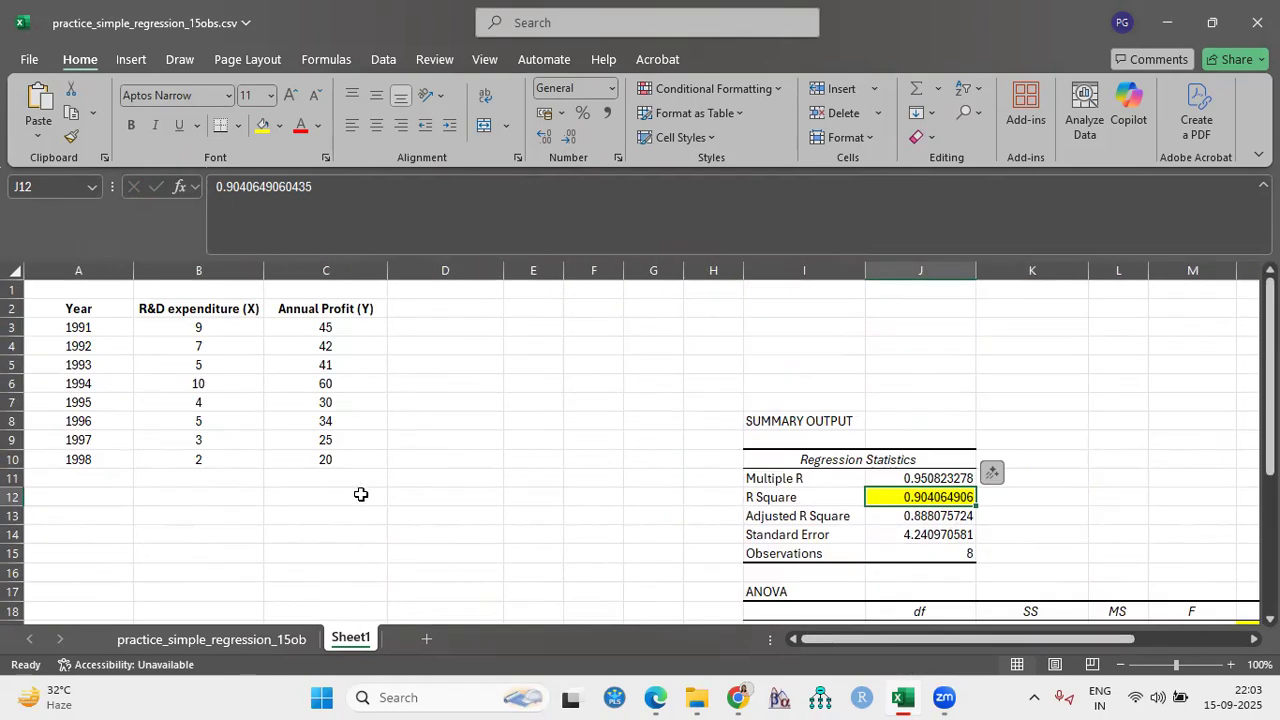
{"action": "scroll", "coordinate": [718, 530], "scroll_direction": "down", "scroll_amount": 1}
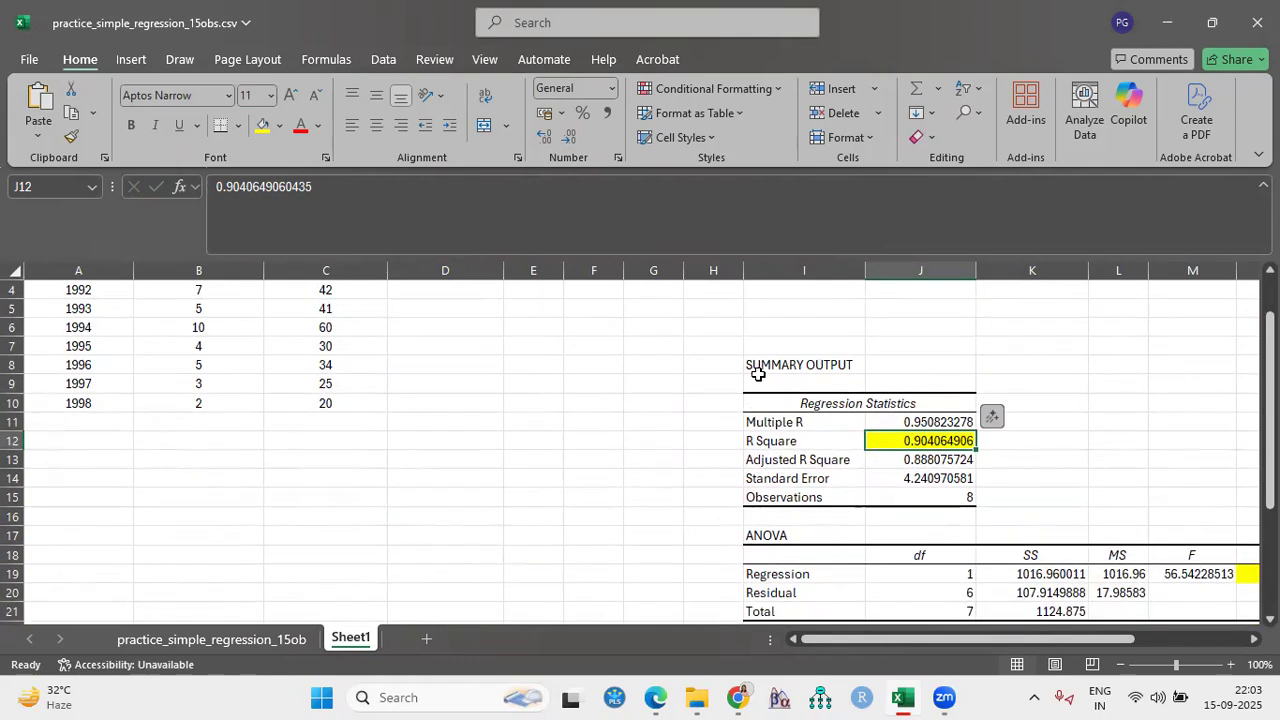
{"action": "scroll", "coordinate": [722, 376], "scroll_direction": "up", "scroll_amount": 1}
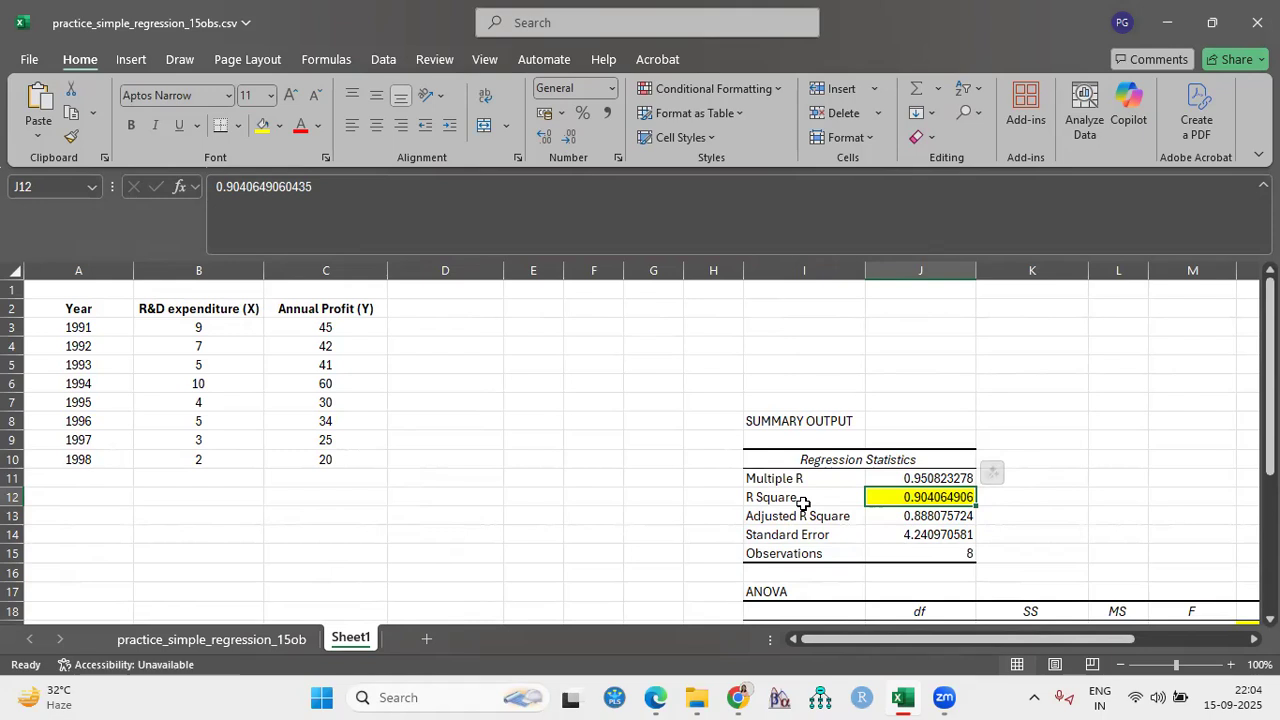
{"action": "scroll", "coordinate": [803, 503], "scroll_direction": "down", "scroll_amount": 2}
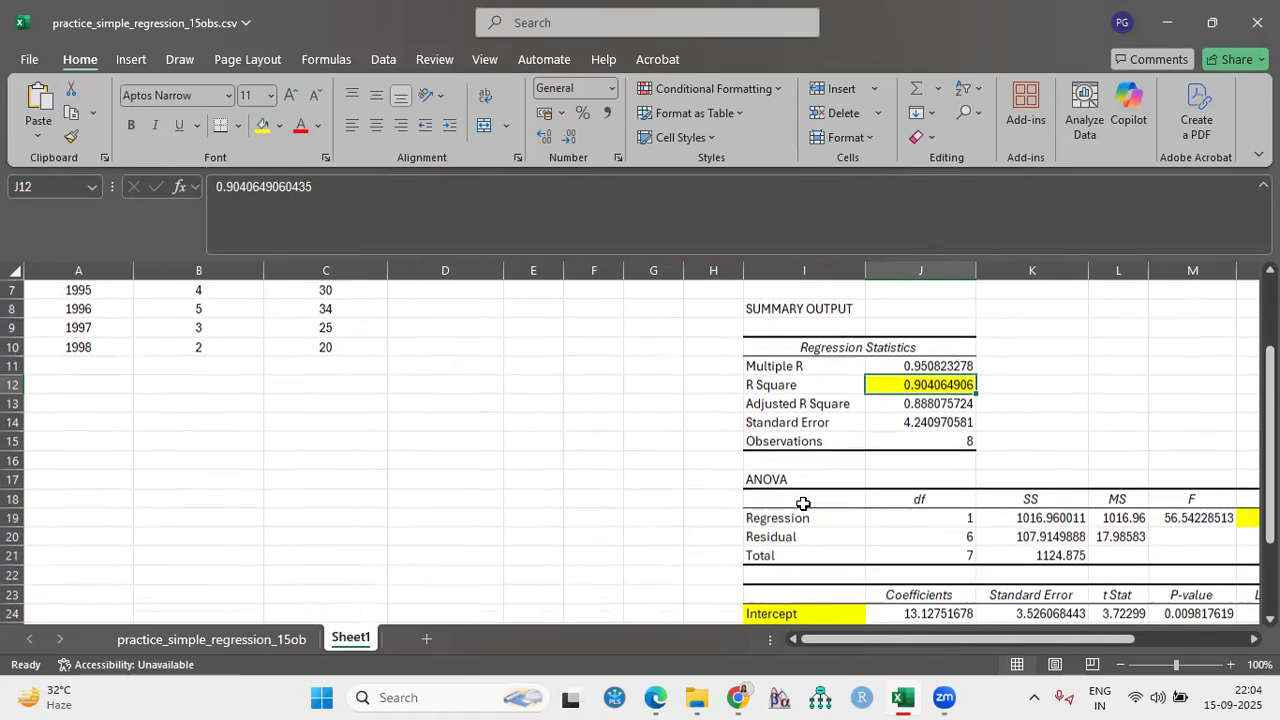
{"action": "scroll", "coordinate": [803, 503], "scroll_direction": "up", "scroll_amount": 2}
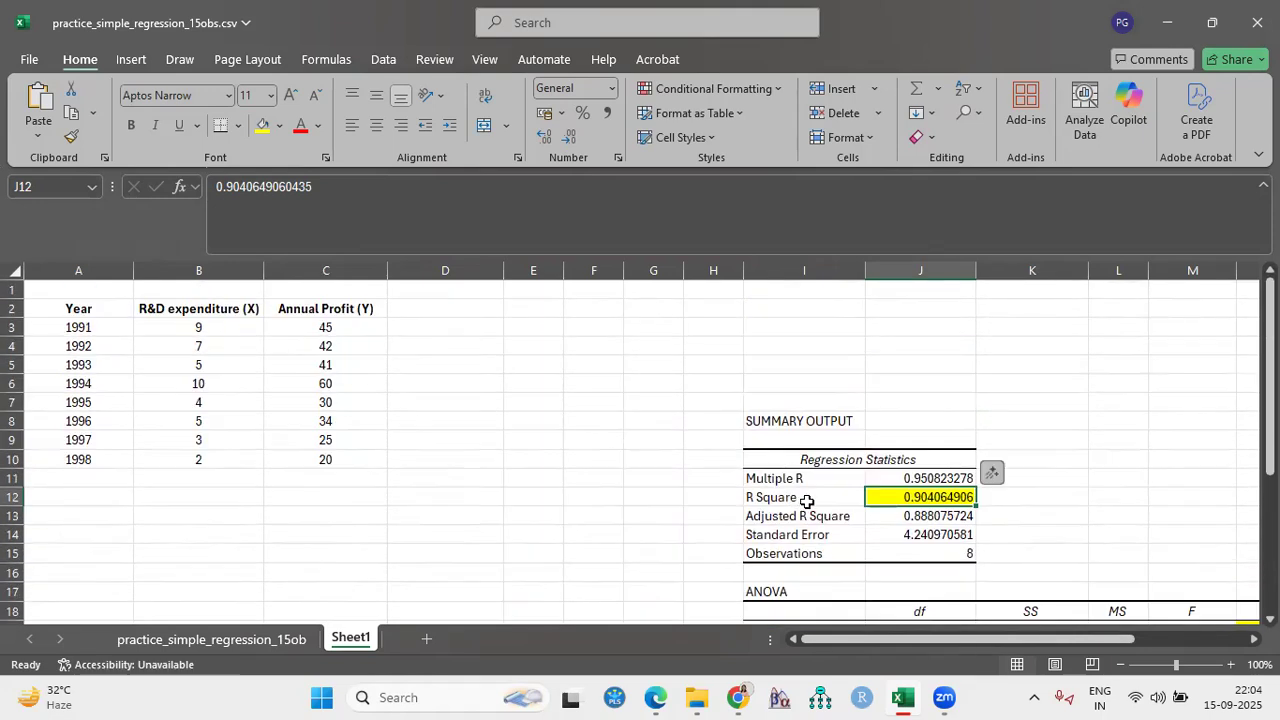